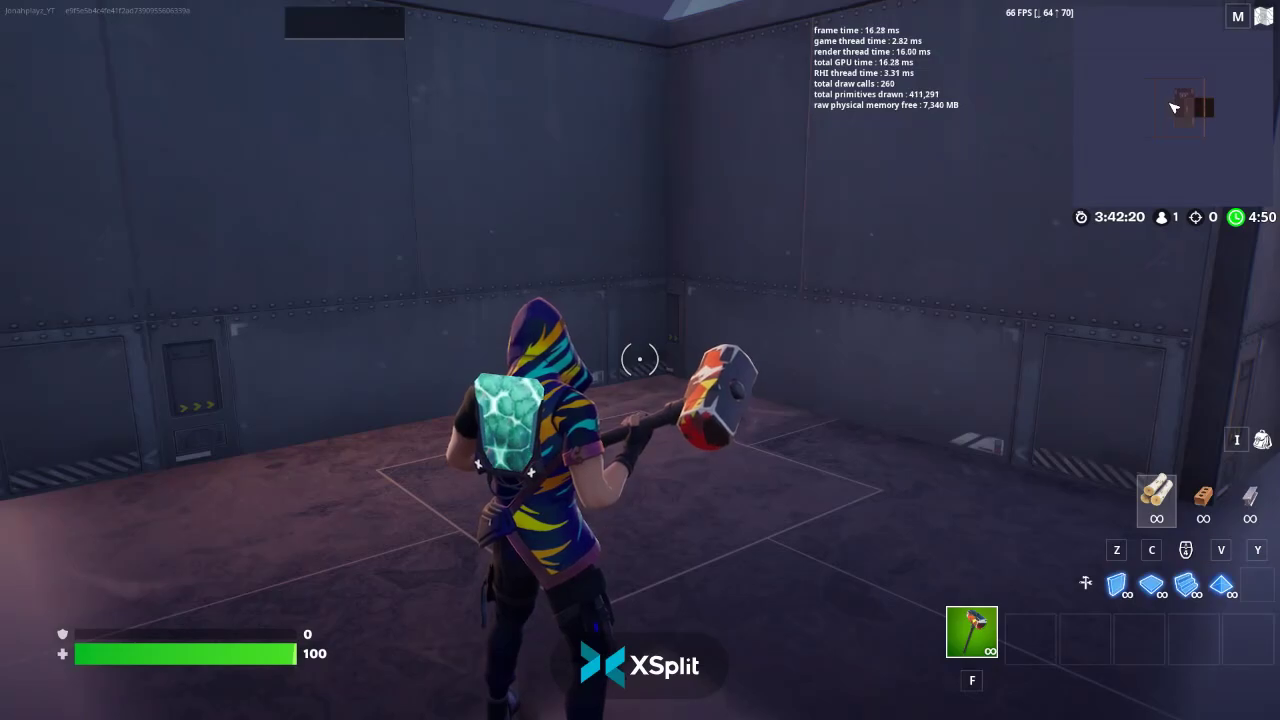
Walk through the room and inspect the table holding the triggers and monitors for channels 05, 06 and 07
key("w")
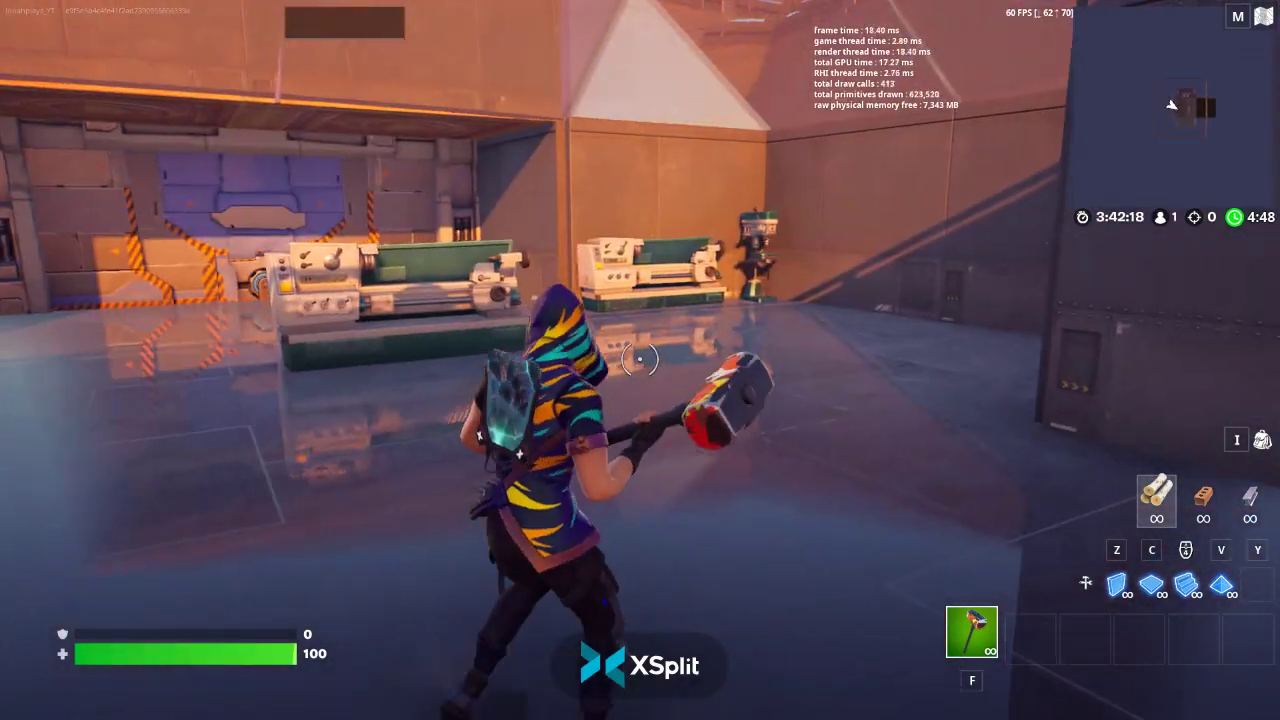
key("w")
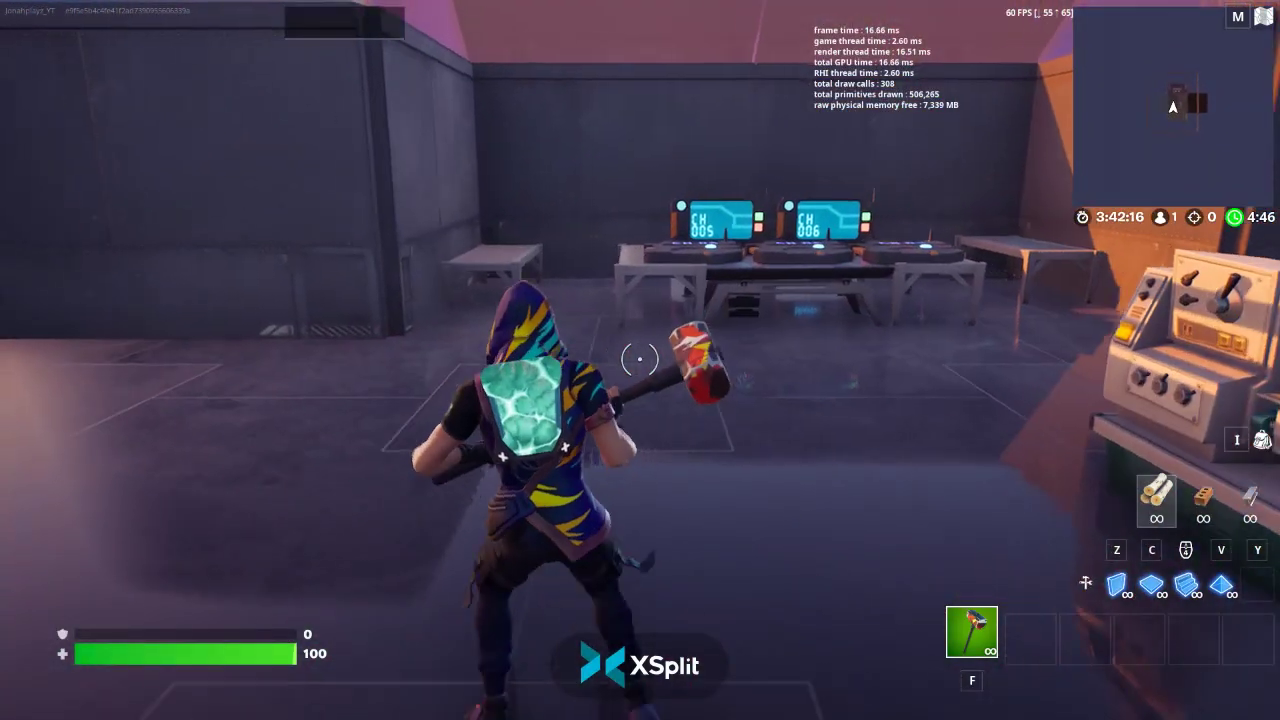
key("w")
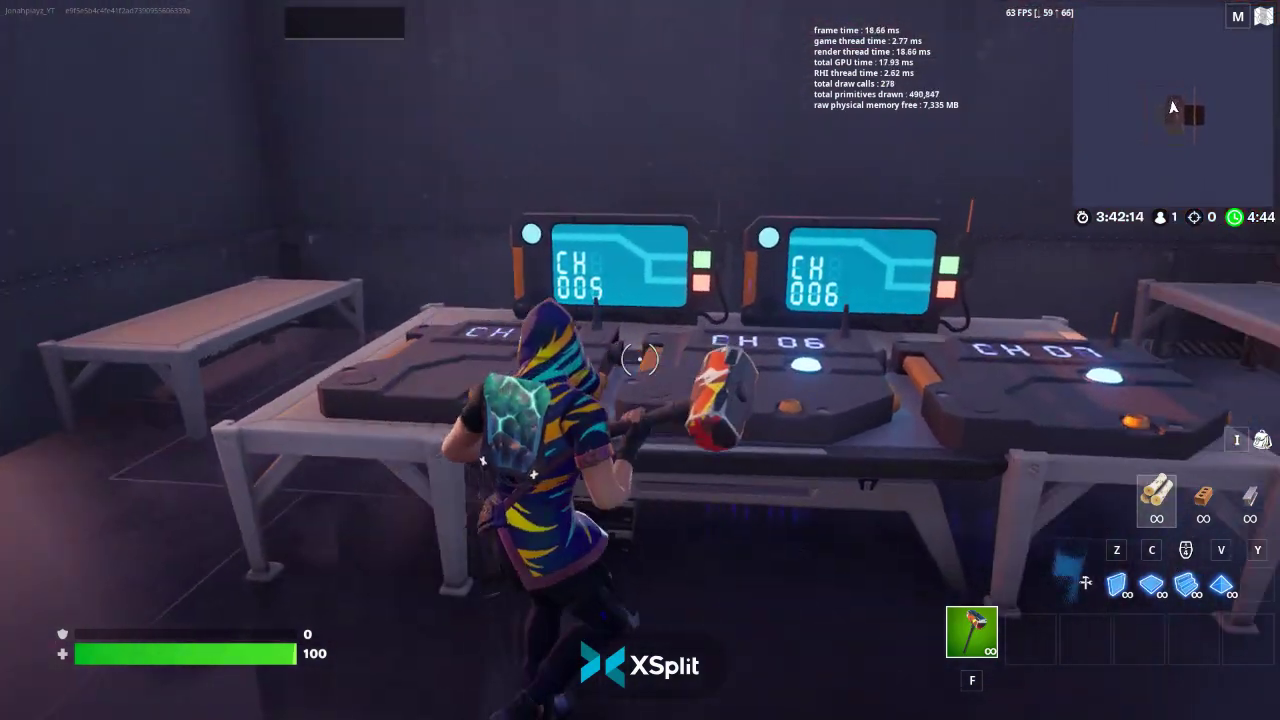
key("w")
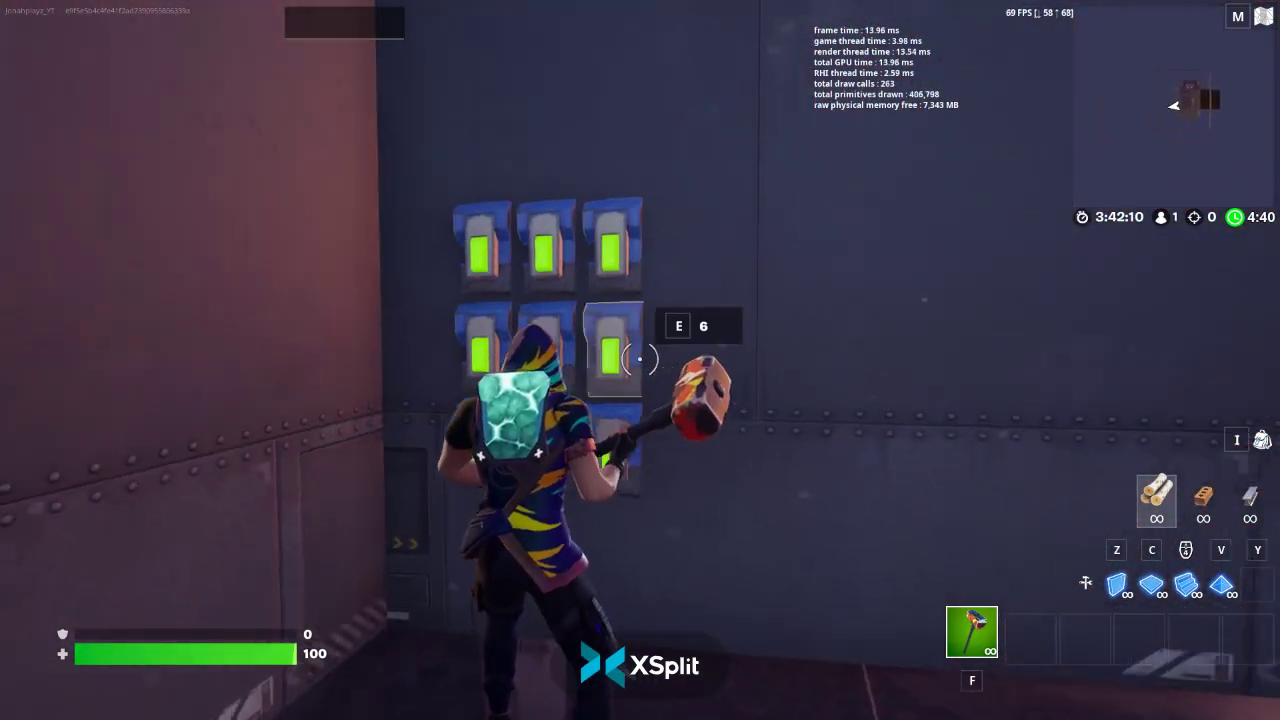
Inspect the nine-button wall keypad, activate button 5 and look back at the channel monitors
key("w")
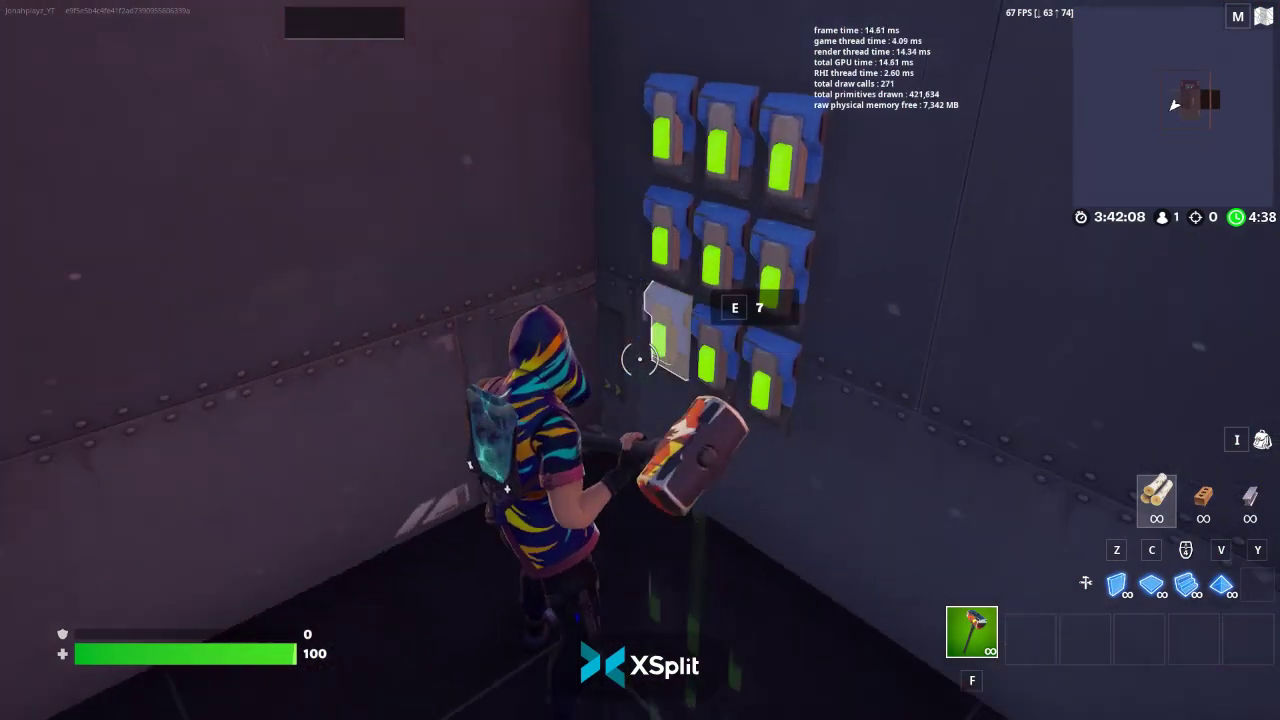
key("w")
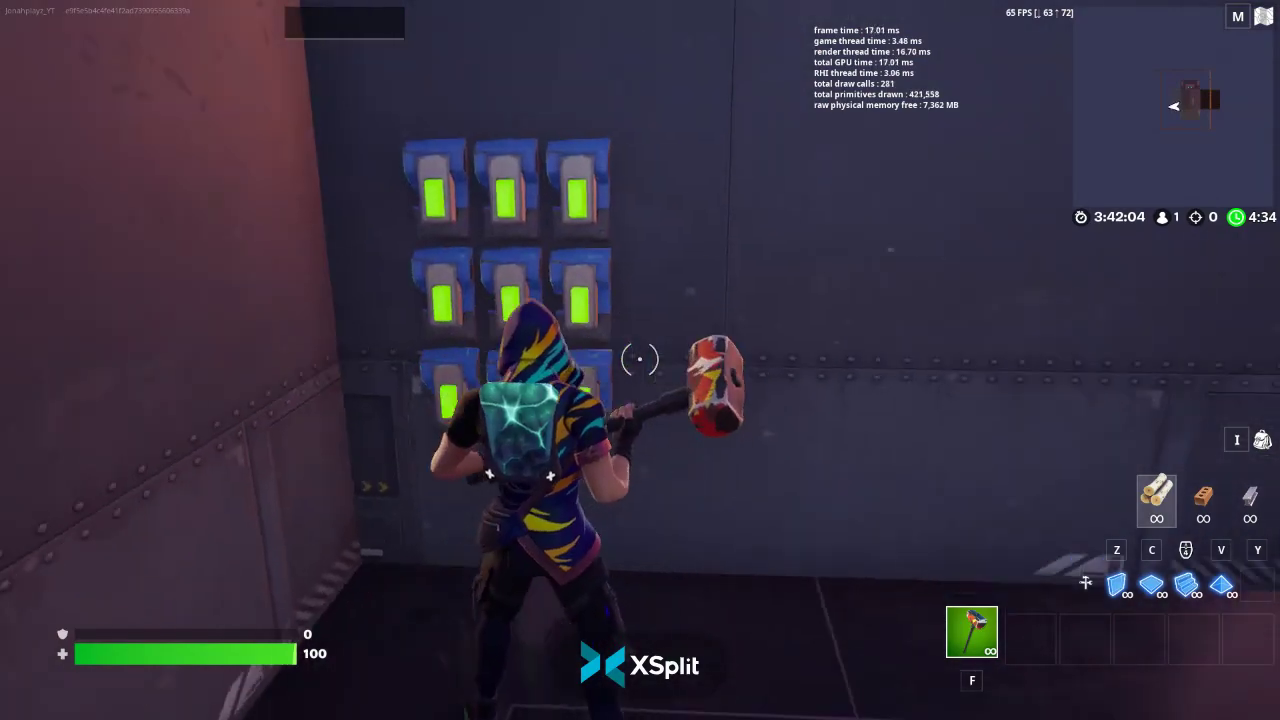
mouse_move(640, 360)
key("w")
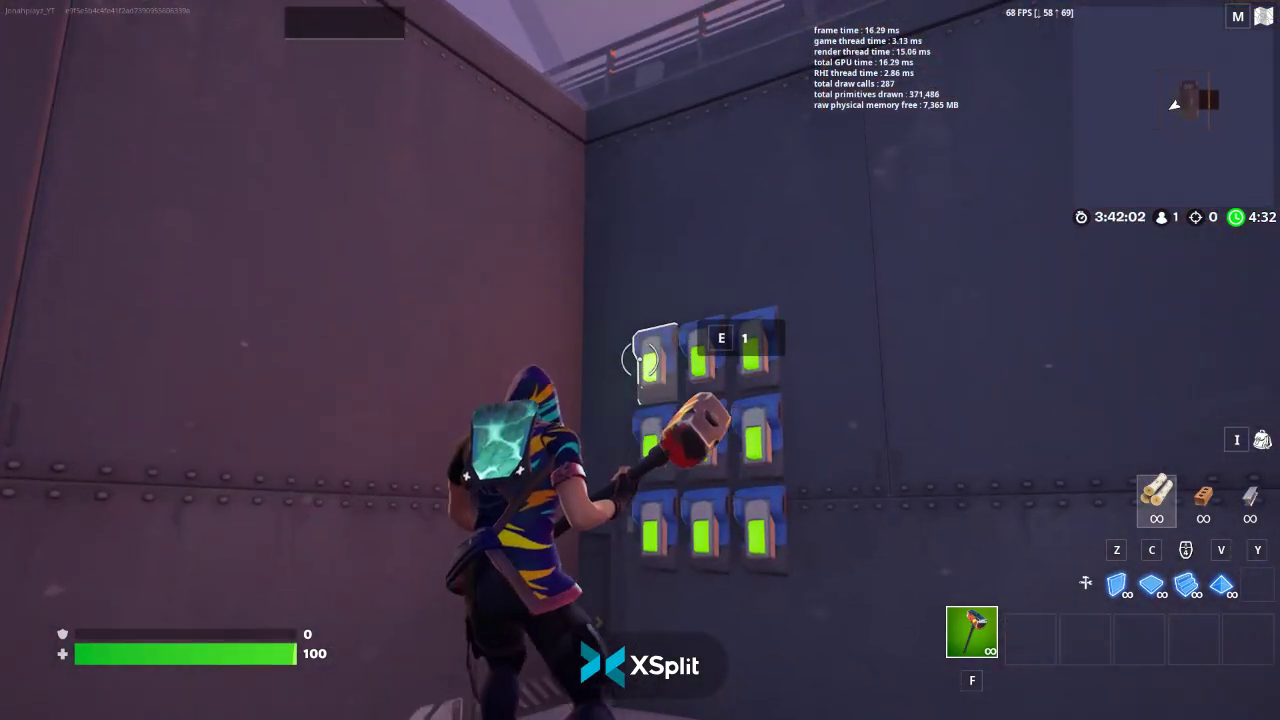
key("w")
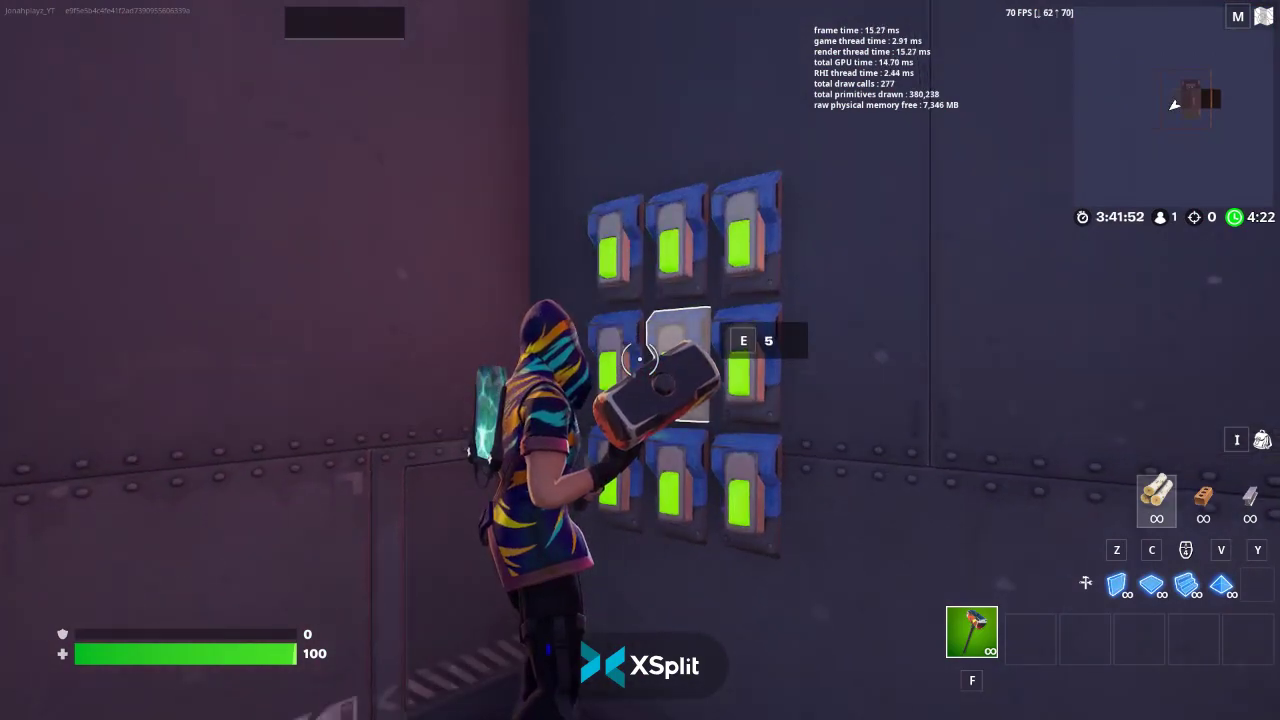
key("e")
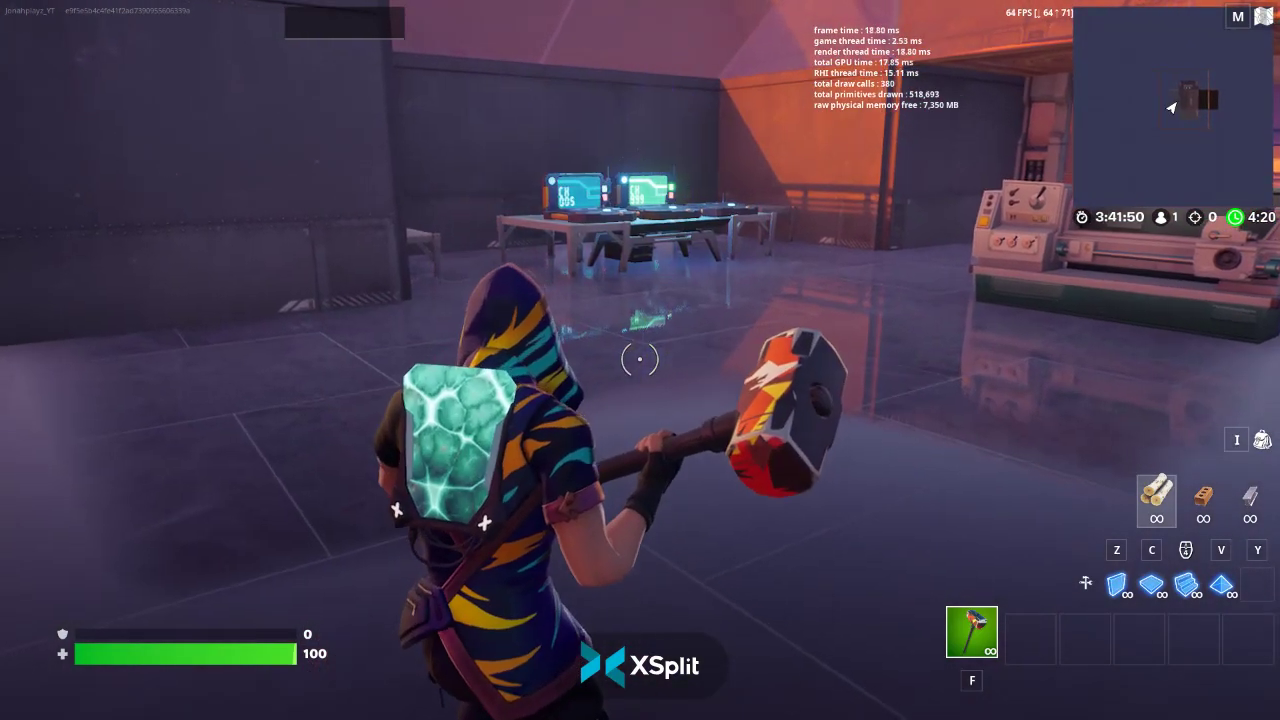
key("w")
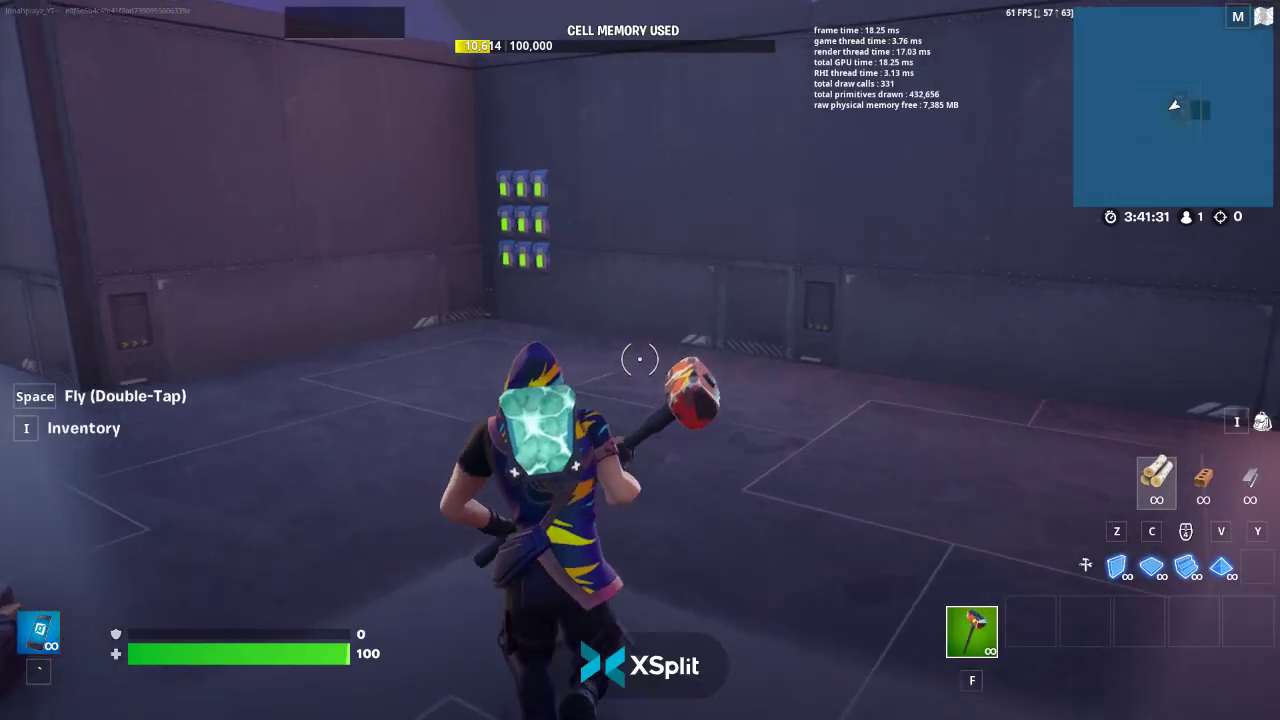
Review all customization options of keypad button 1 in edit mode, including its trigger sound and interaction text
key("w")
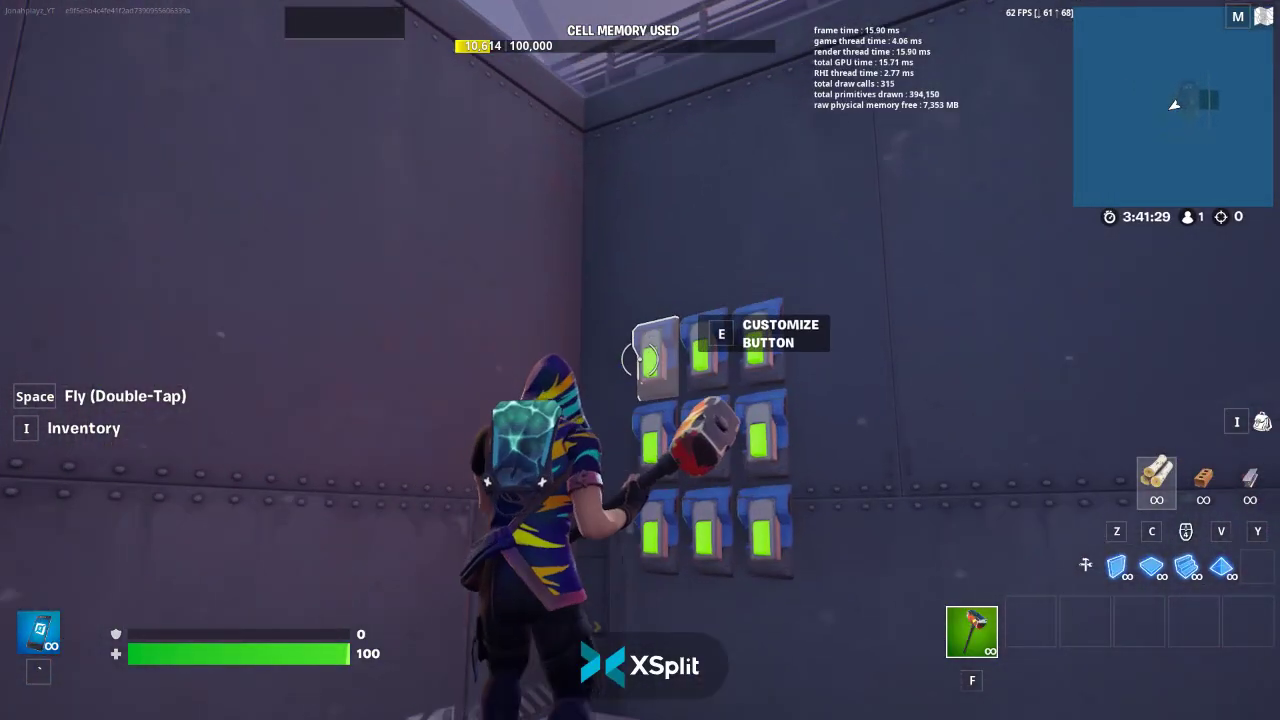
key("grave")
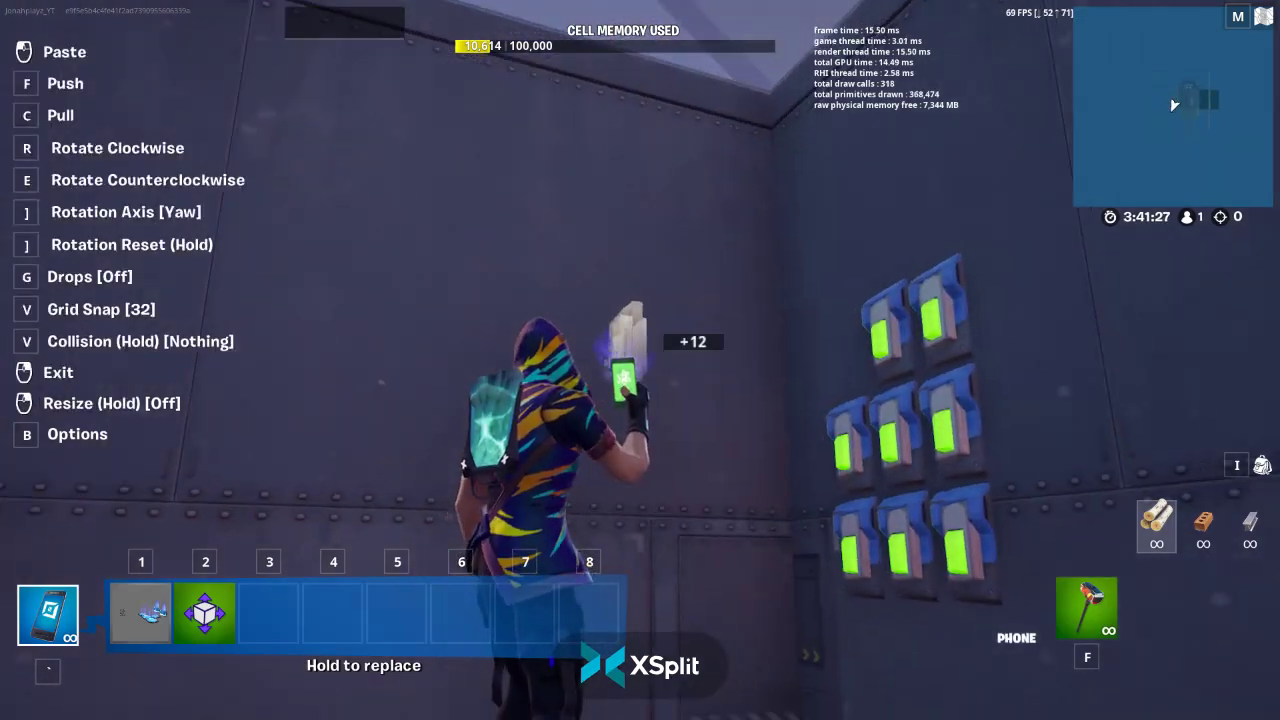
key("e")
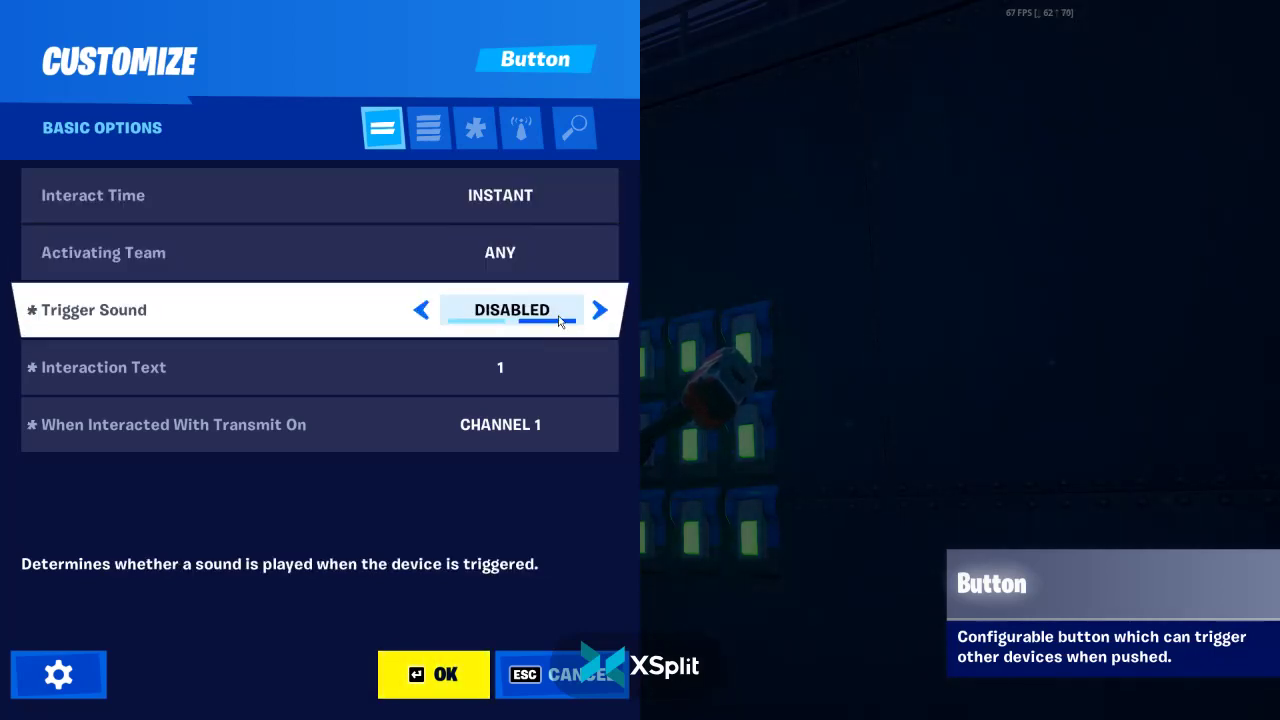
left_click(429, 127)
scroll(314, 354, "down", 5)
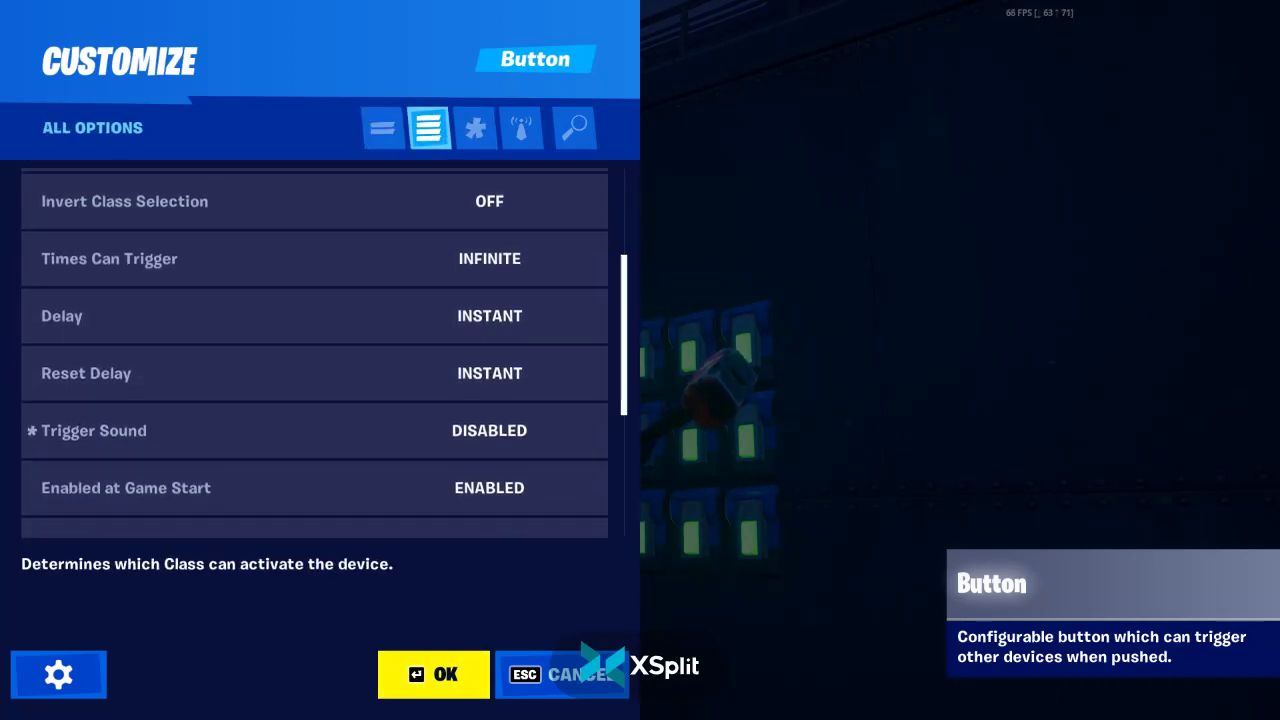
scroll(472, 425, "down", 2)
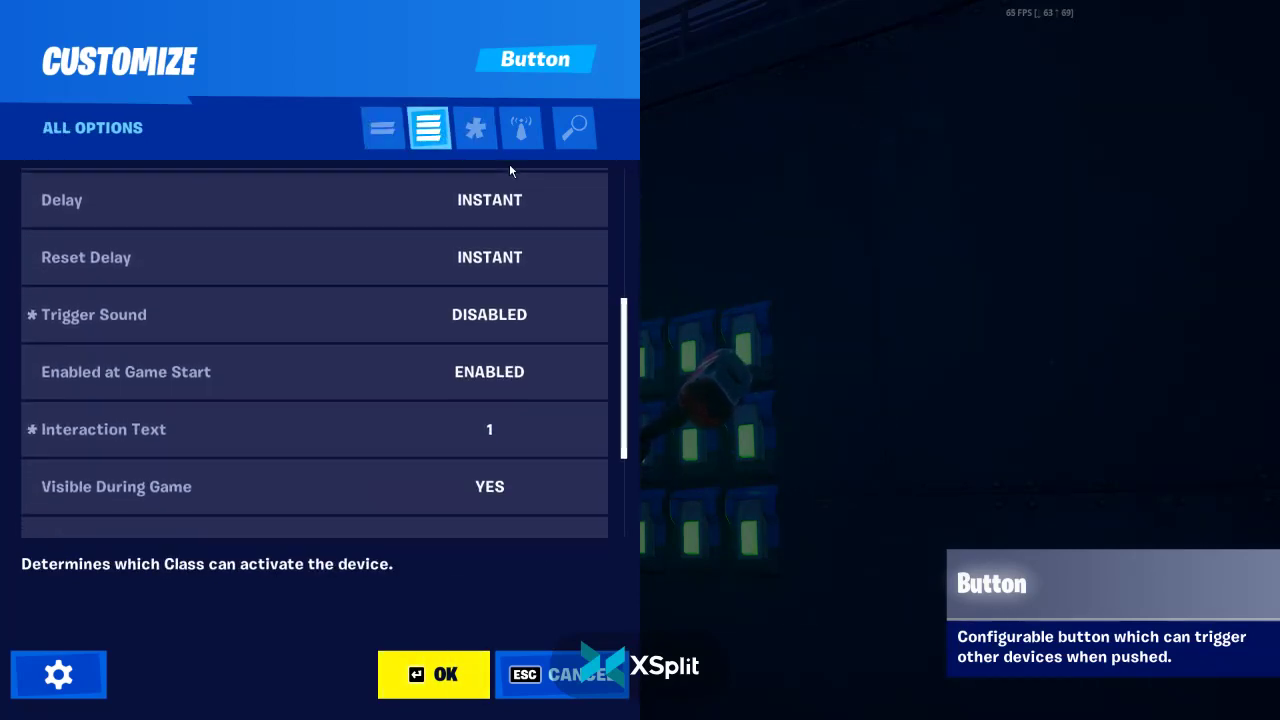
left_click(472, 425)
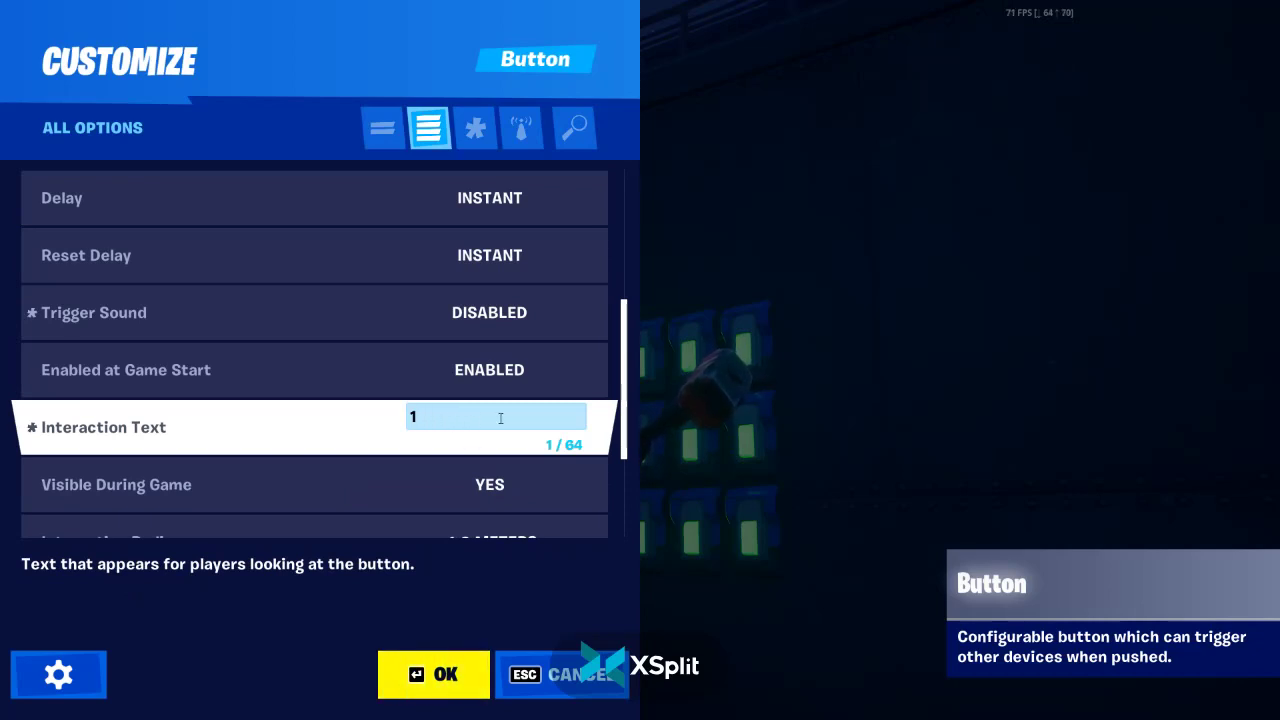
key("Return")
left_click(434, 674)
Check the channel settings of keypad button 1, in particular the channel it transmits on when interacted with
key("e")
left_click(519, 127)
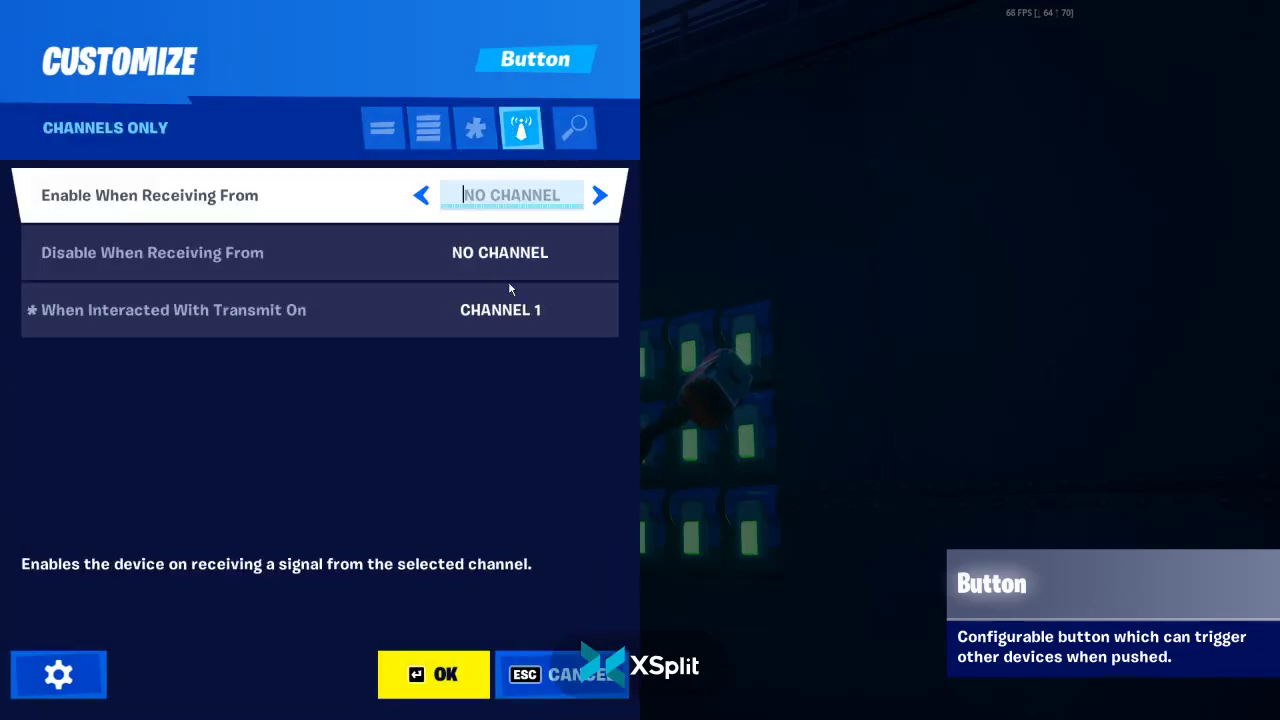
left_click(524, 330)
key("Return")
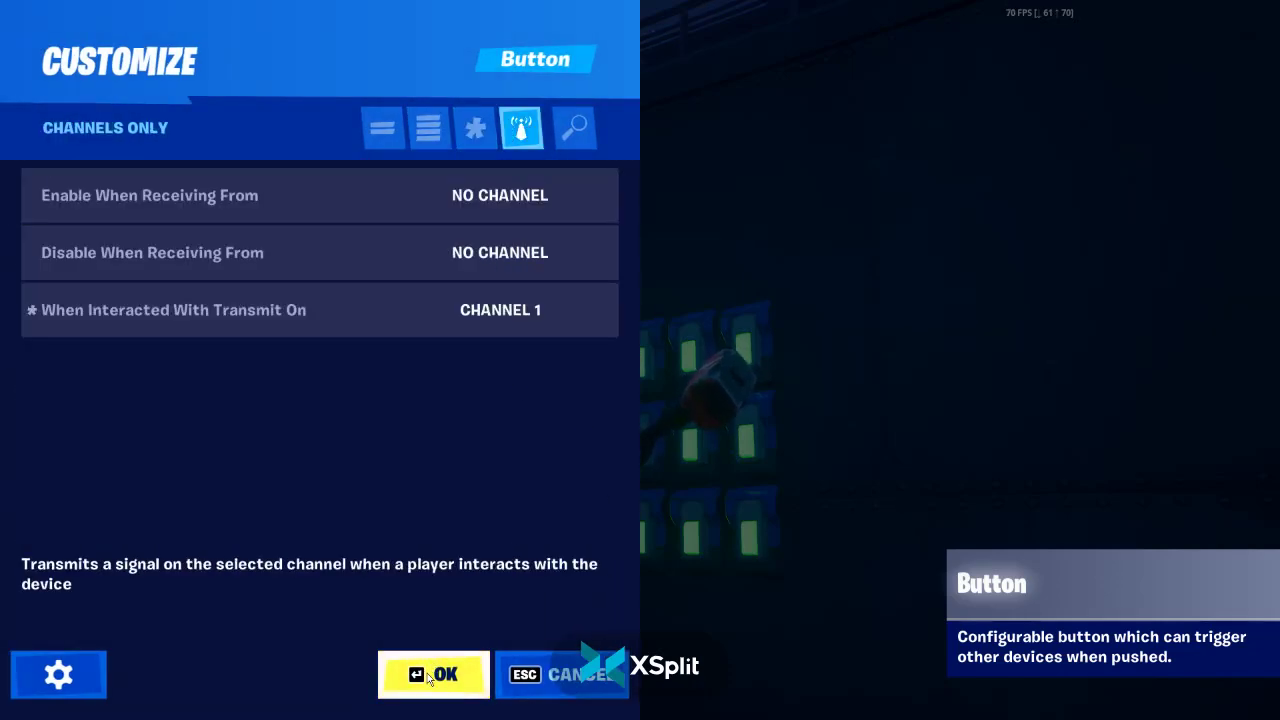
left_click(470, 674)
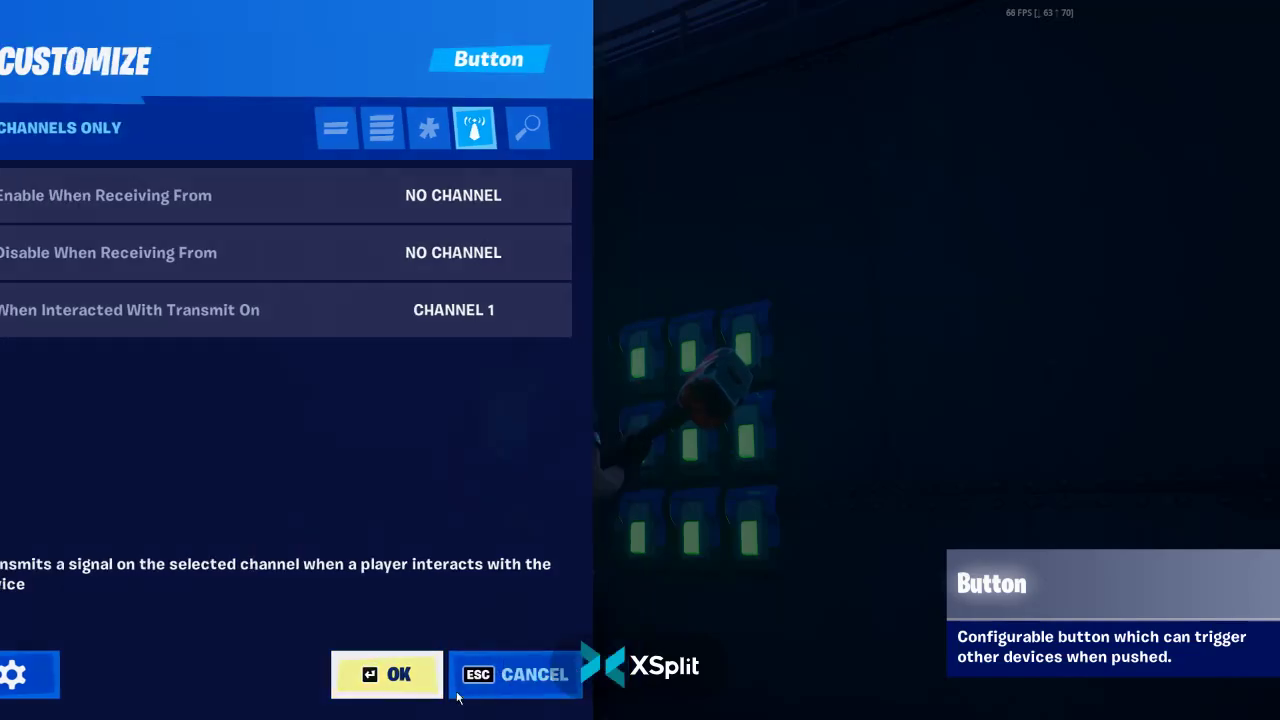
key("e")
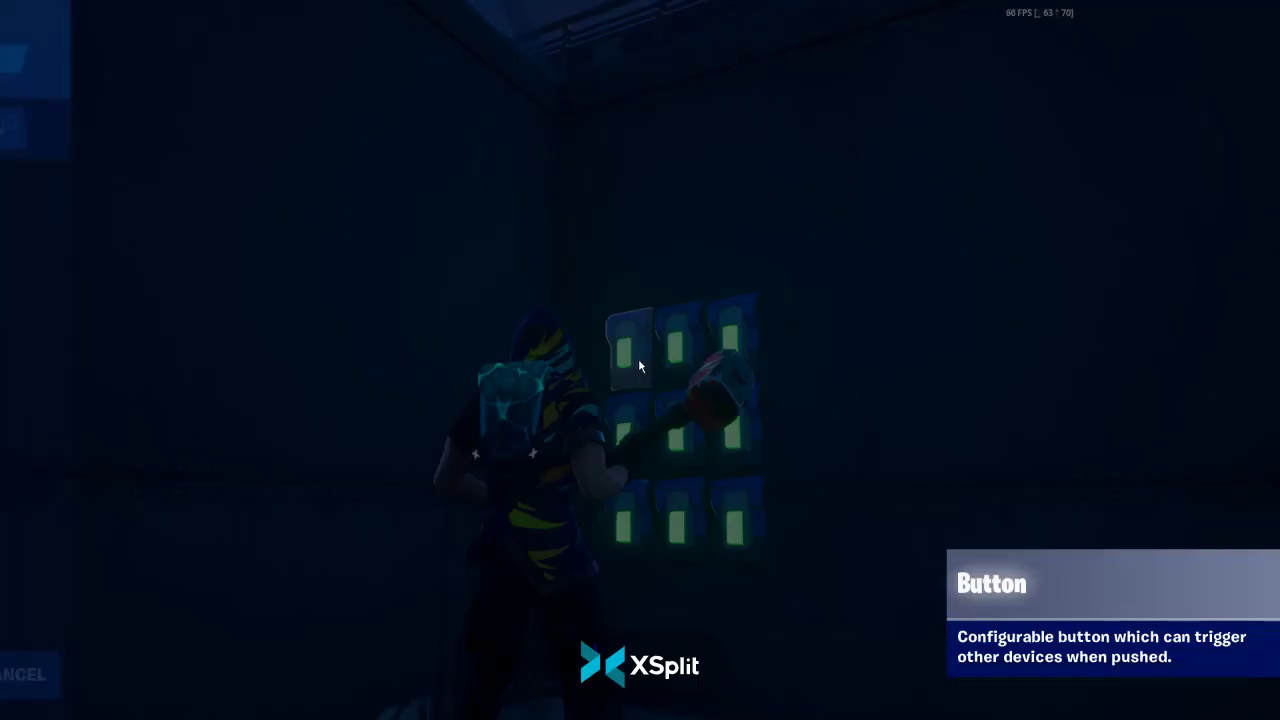
left_click(481, 333)
key("Return")
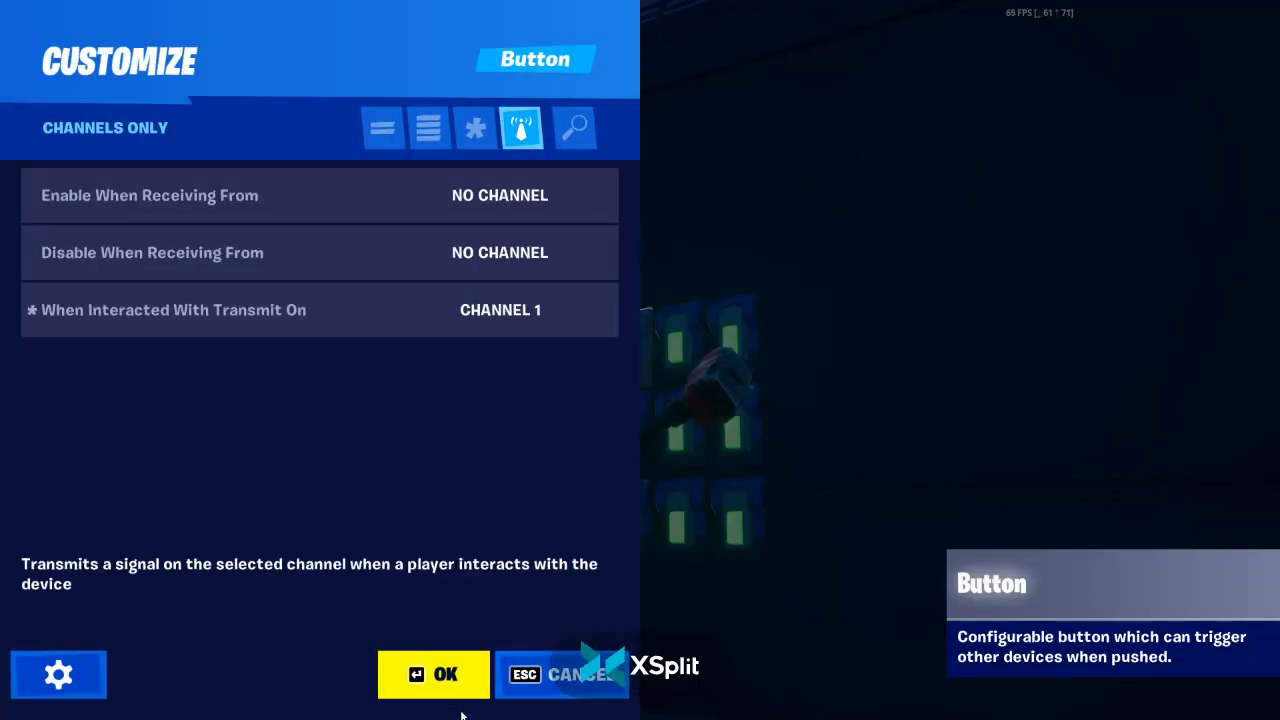
left_click(428, 666)
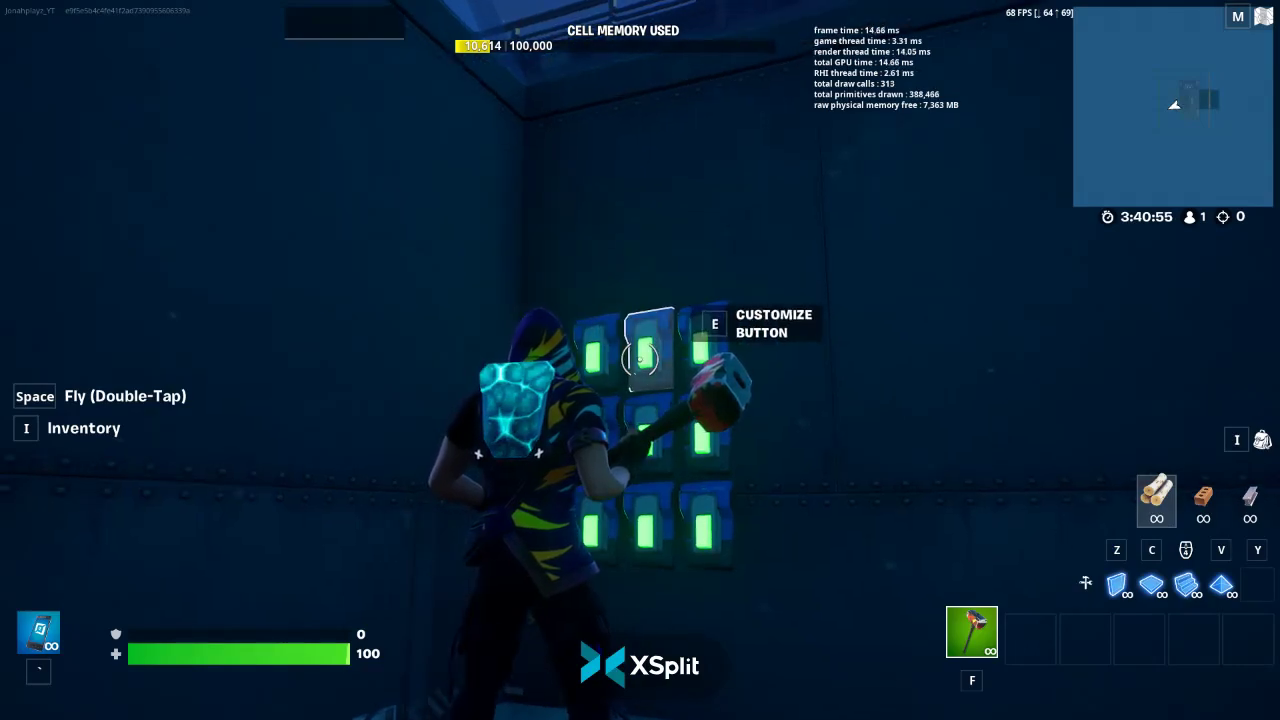
Check the transmit channels of the second and third buttons in the keypad's top row
key("e")
left_click(461, 309)
key("Return")
left_click(434, 674)
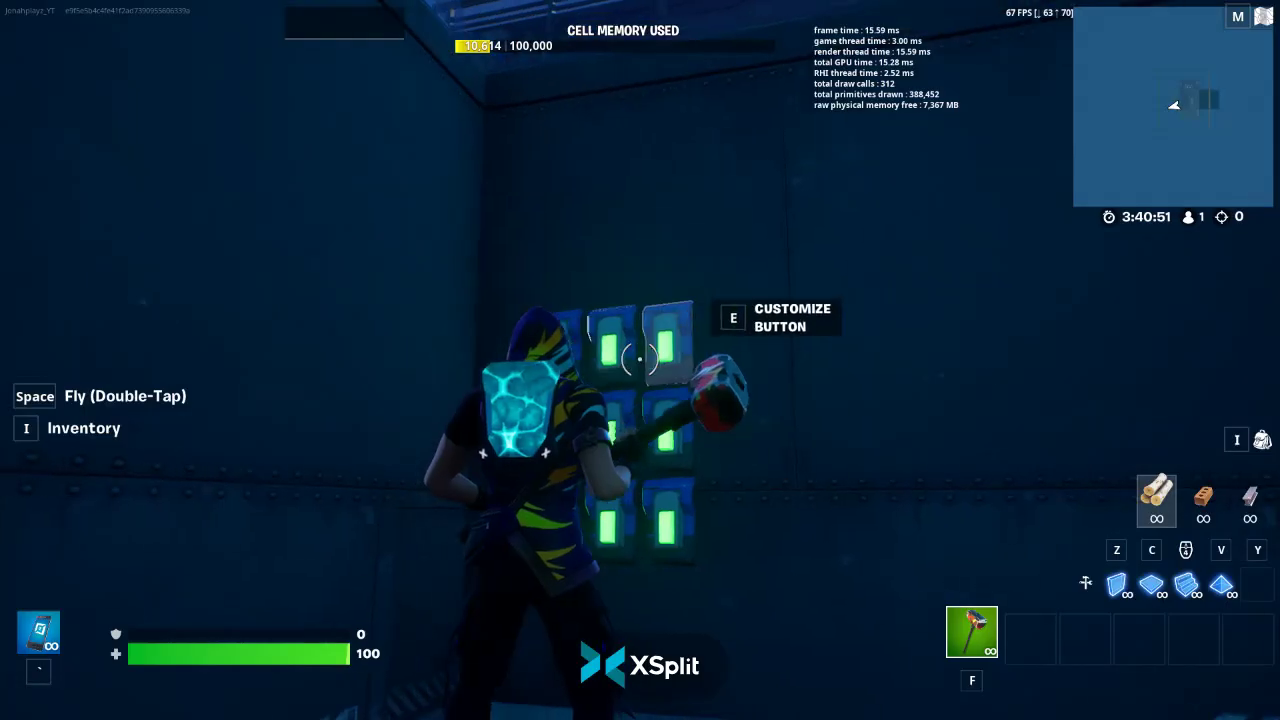
key("e")
left_click(463, 328)
key("Return")
key("Return")
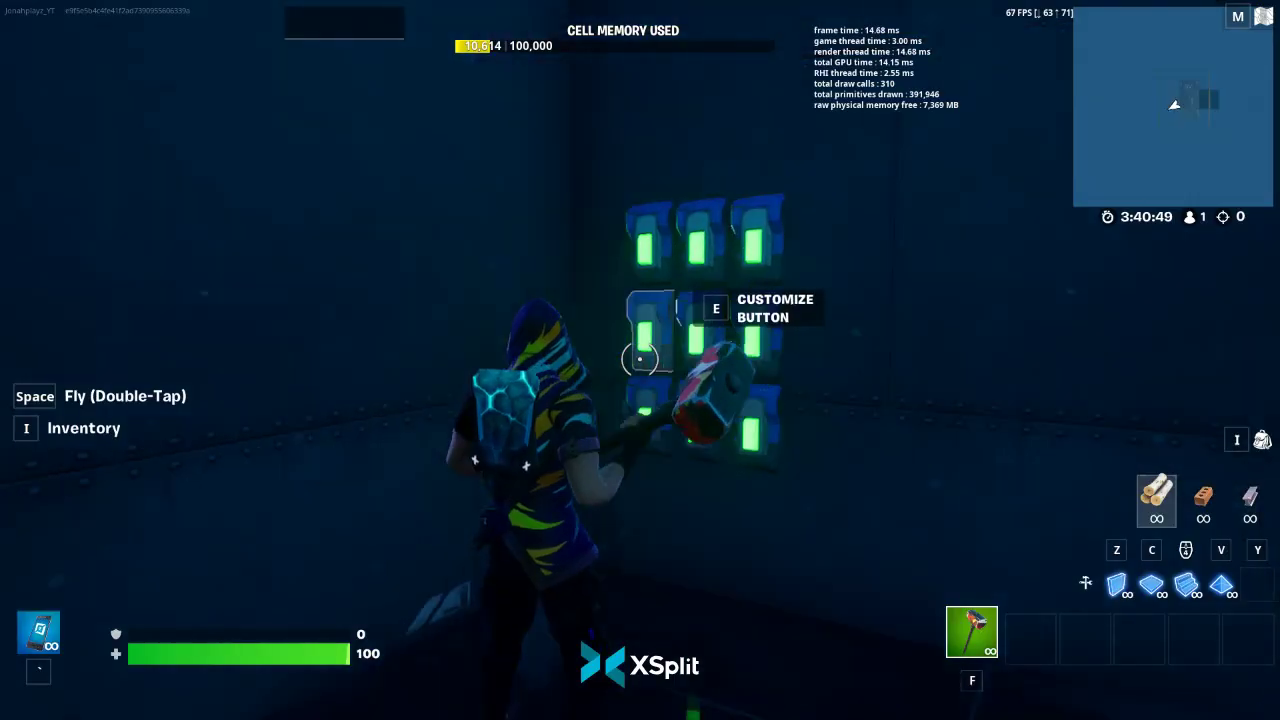
Open the settings of several buttons in the keypad's lower rows one after another and close them without changes
key("e")
key("Escape")
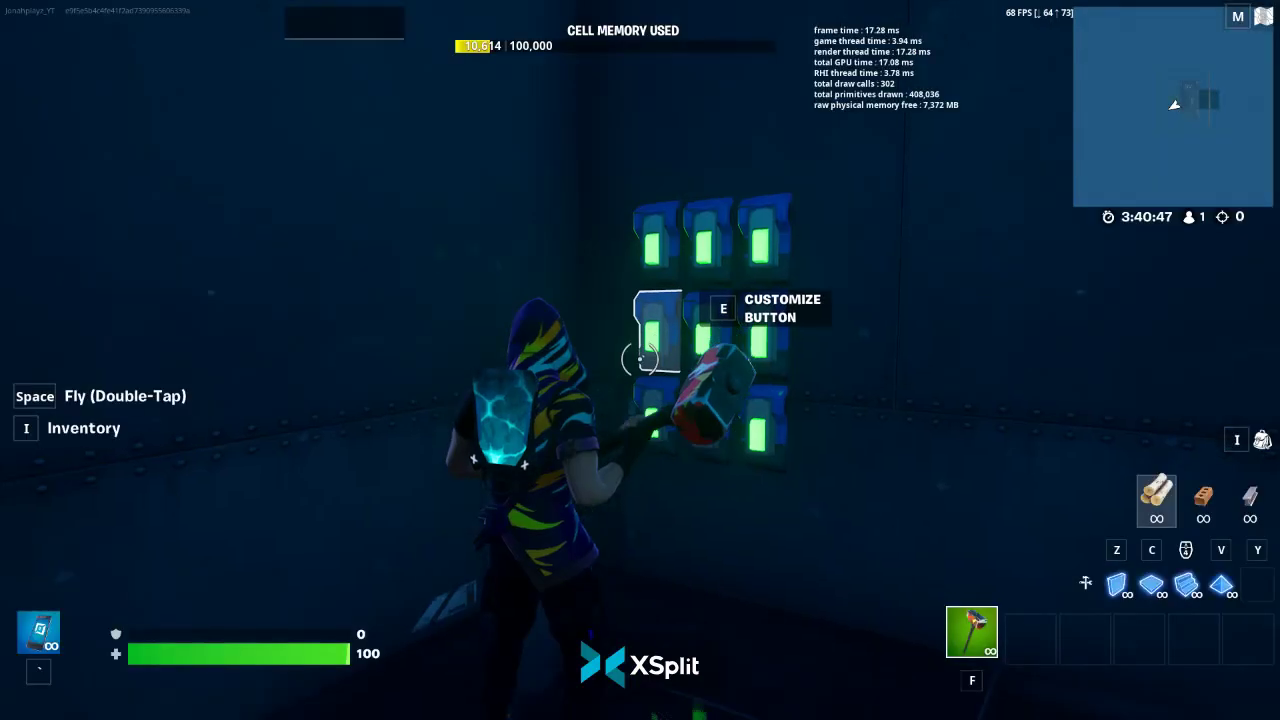
key("e")
key("Escape")
key("e")
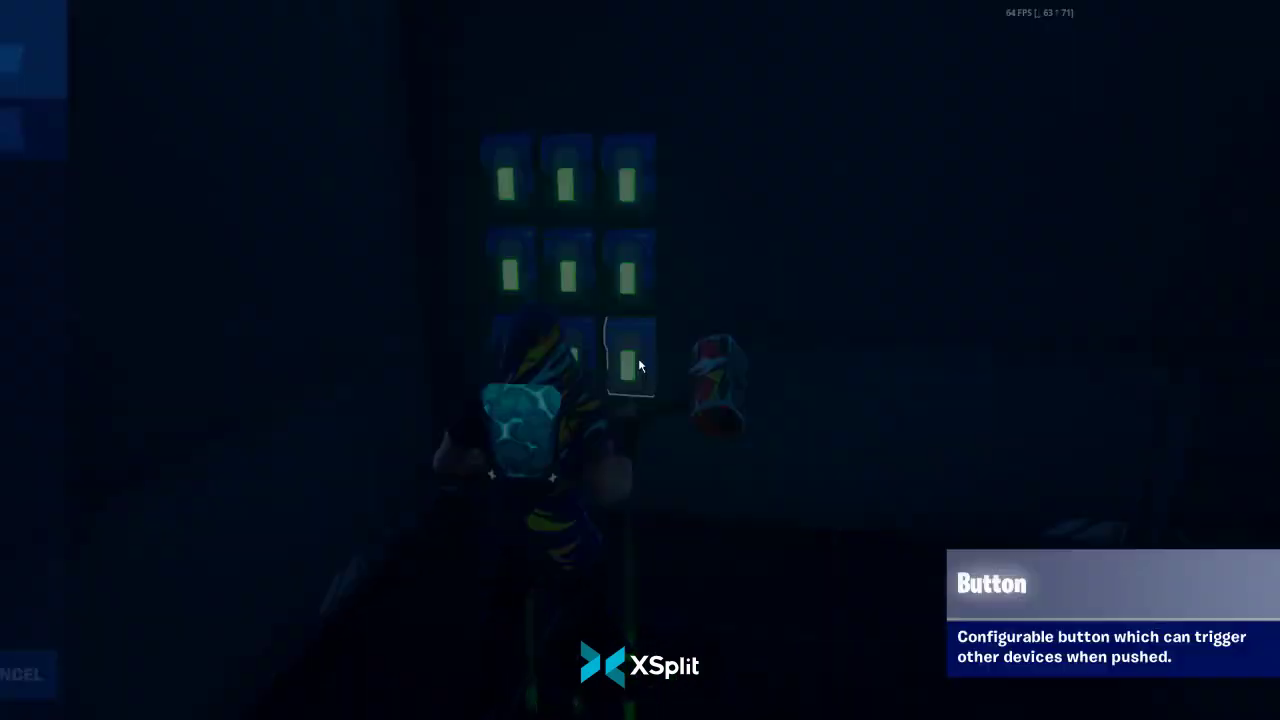
key("Escape")
key("e")
key("Escape")
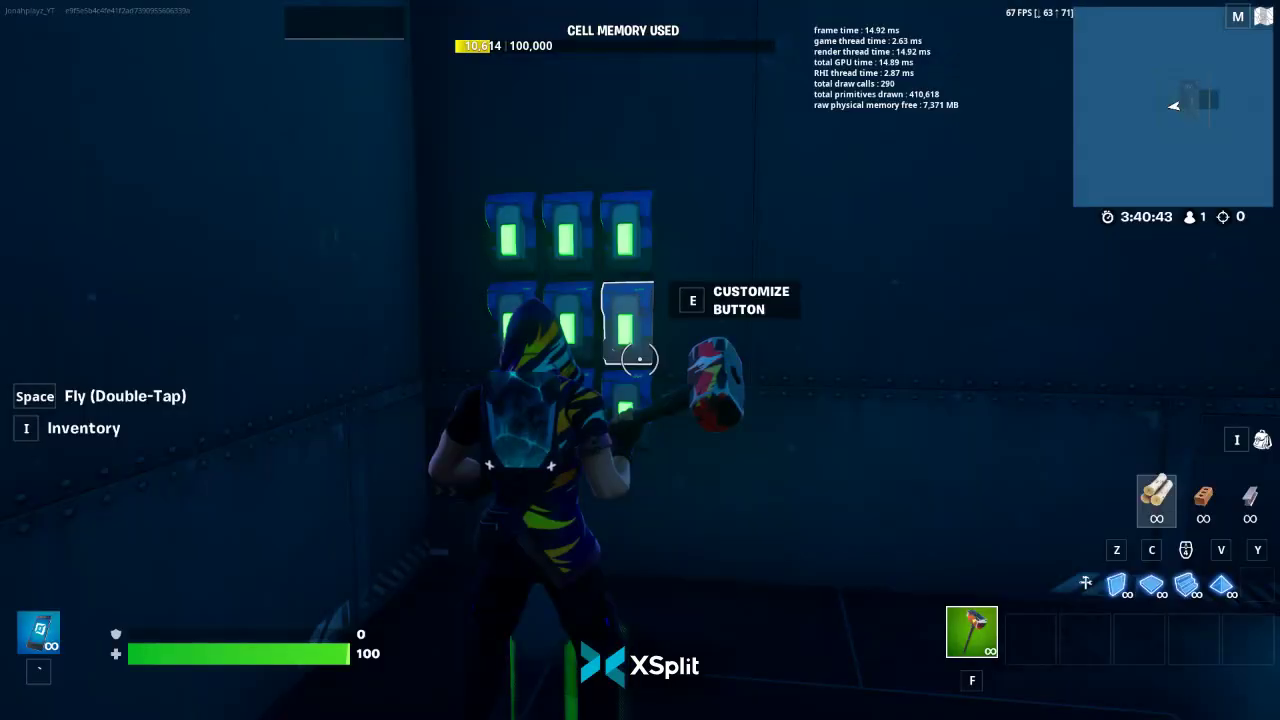
Review the channel settings of the trigger on the monitor table, focusing on the channel that disables it
key("w")
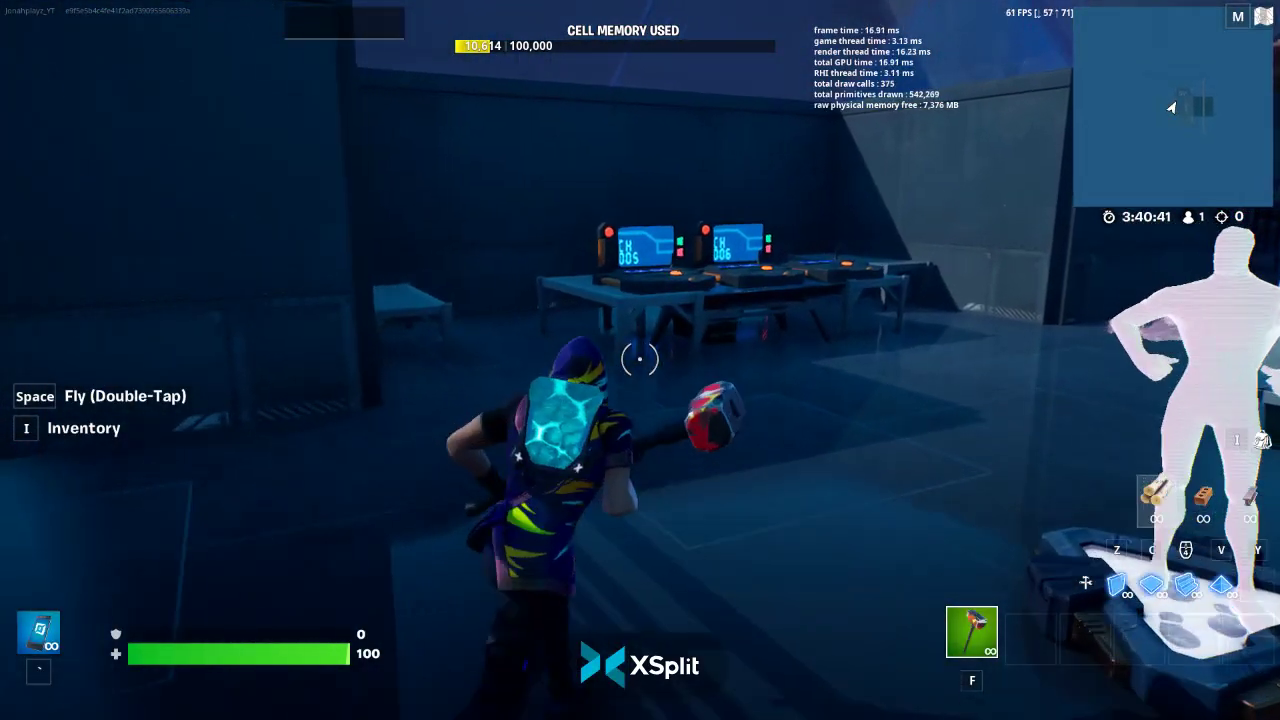
key("e")
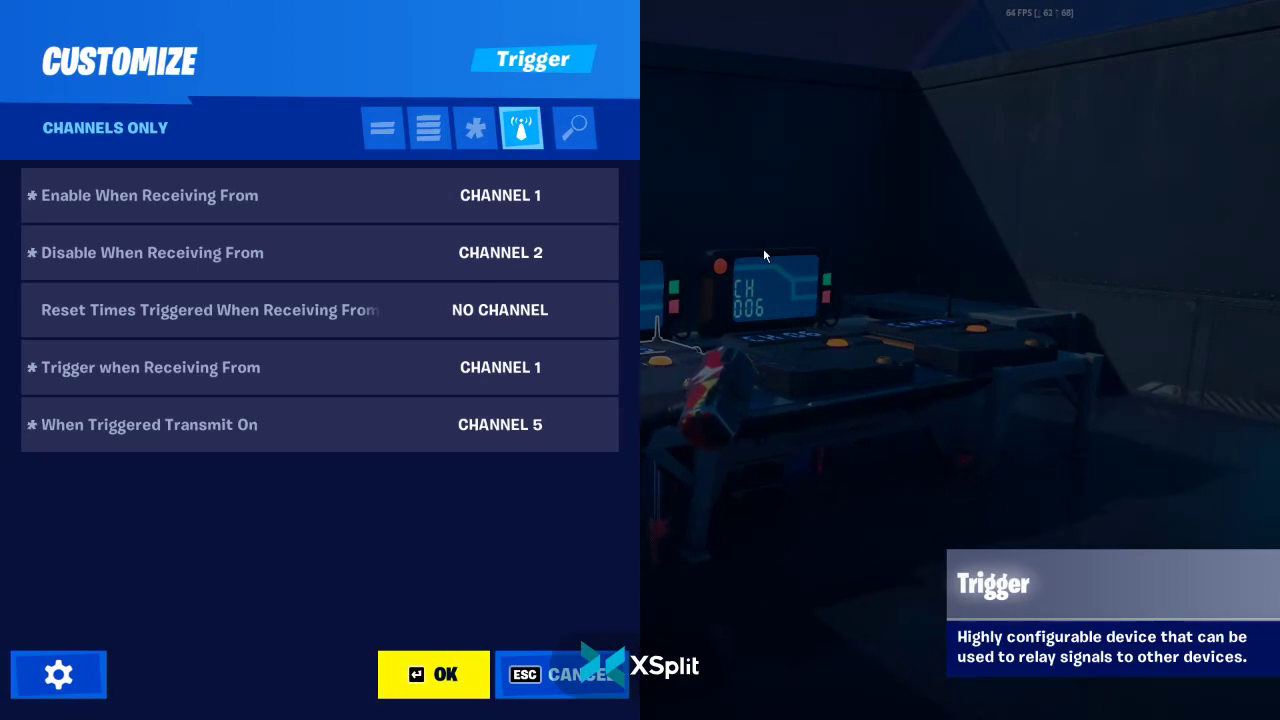
left_click(536, 277)
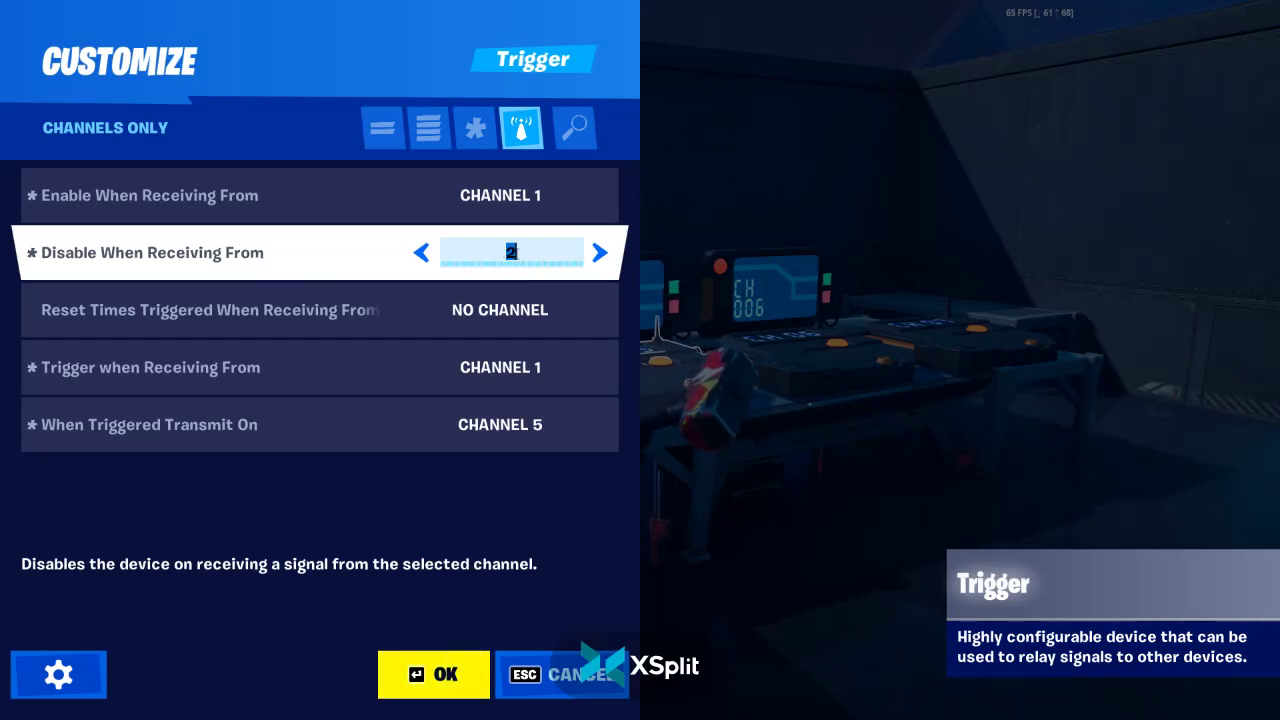
key("Return")
left_click(433, 674)
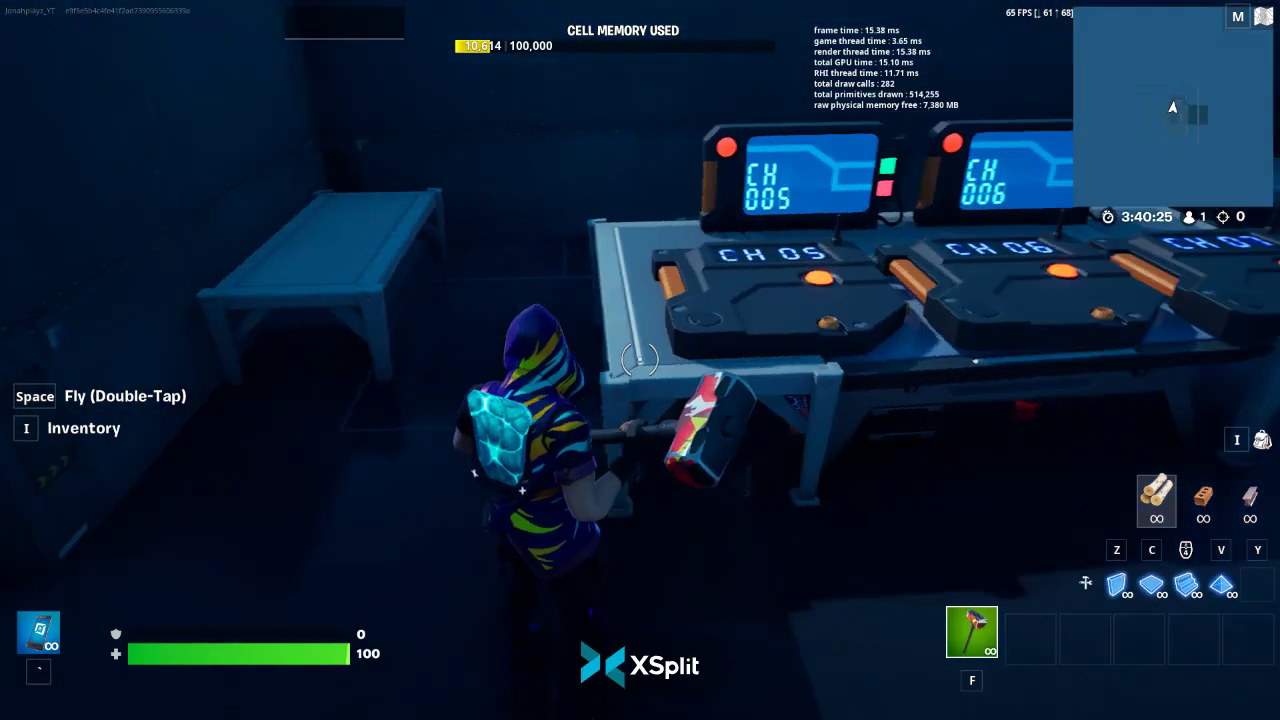
Walk back to the button keypad and return to the channel 05 trigger's table to view the setup from above
key("w")
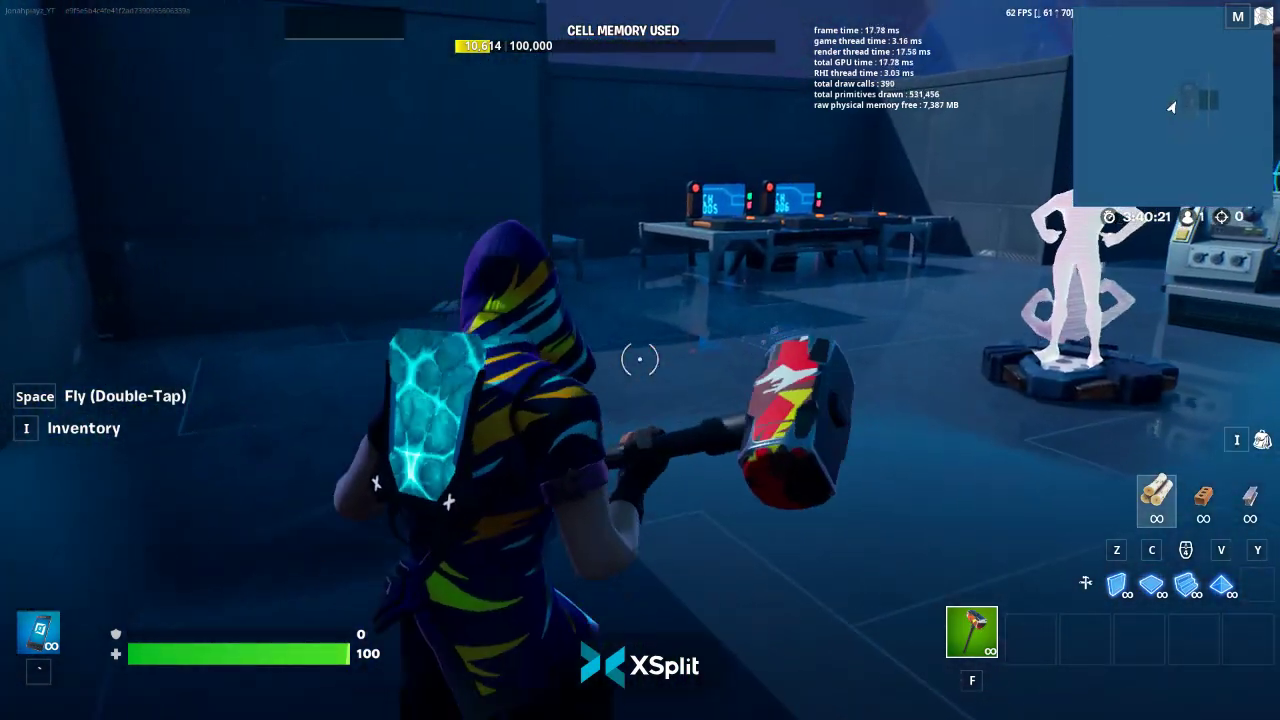
key("w")
key("w")
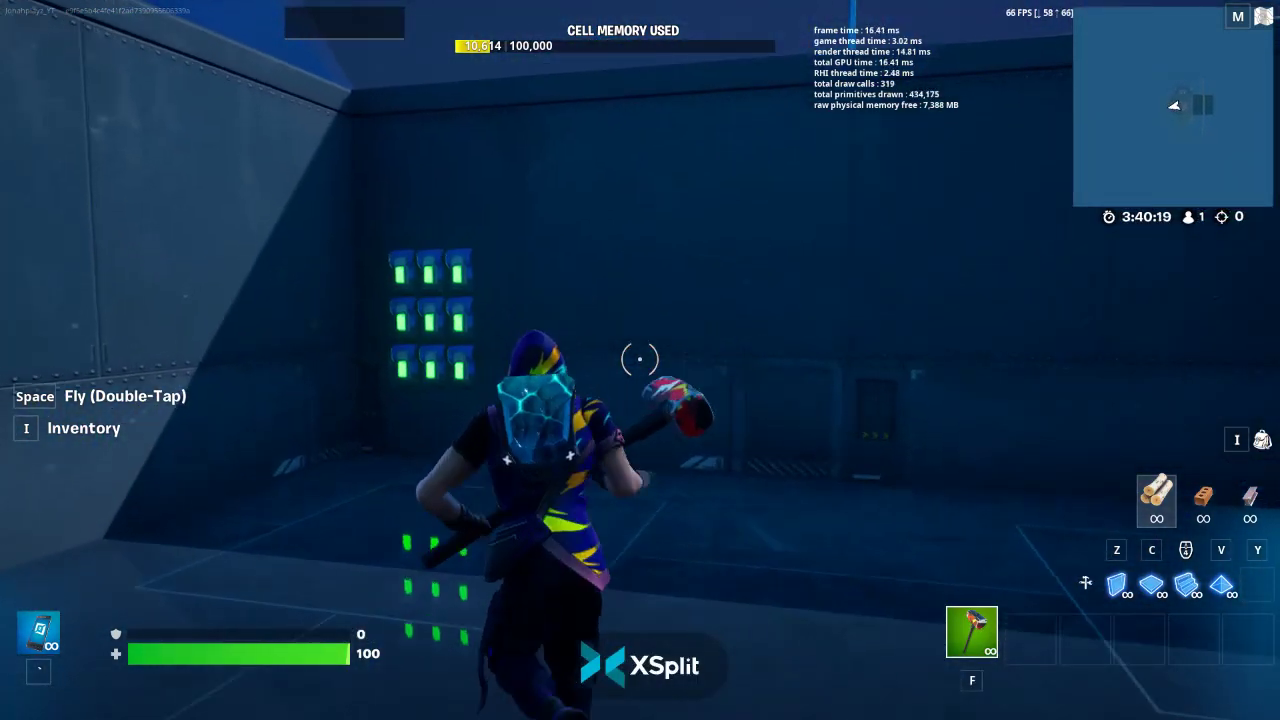
key("w")
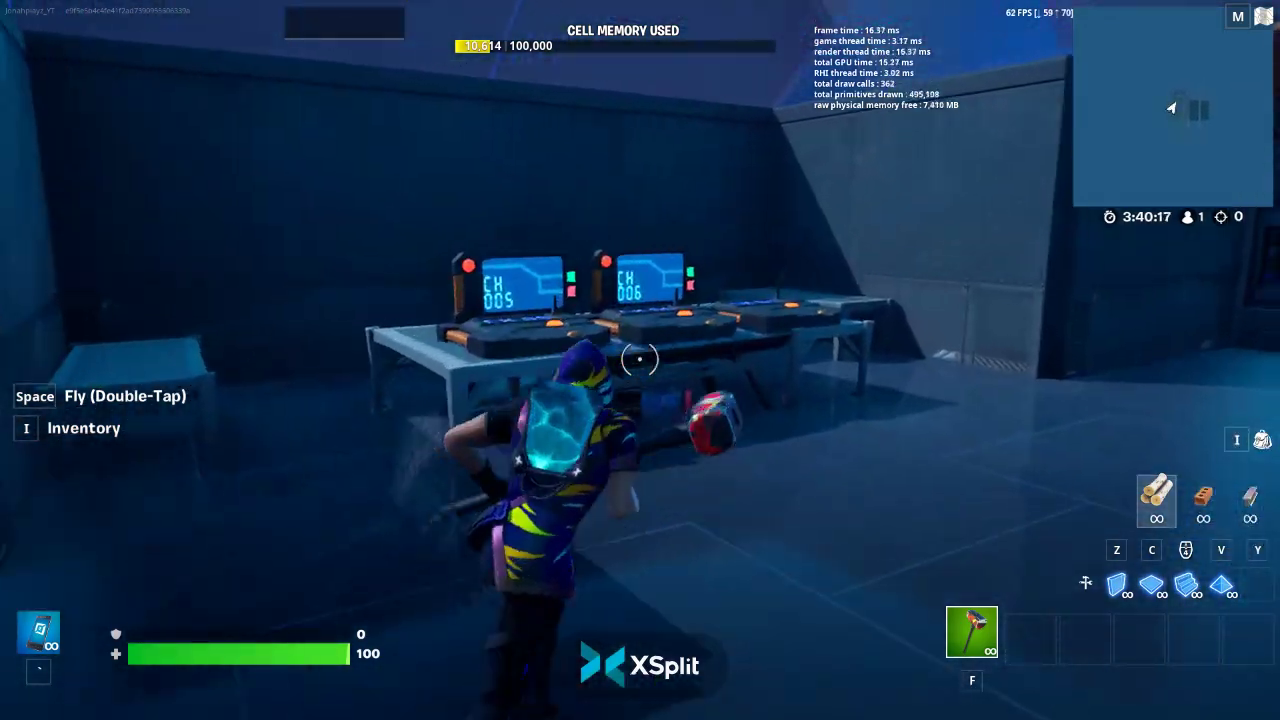
key("w")
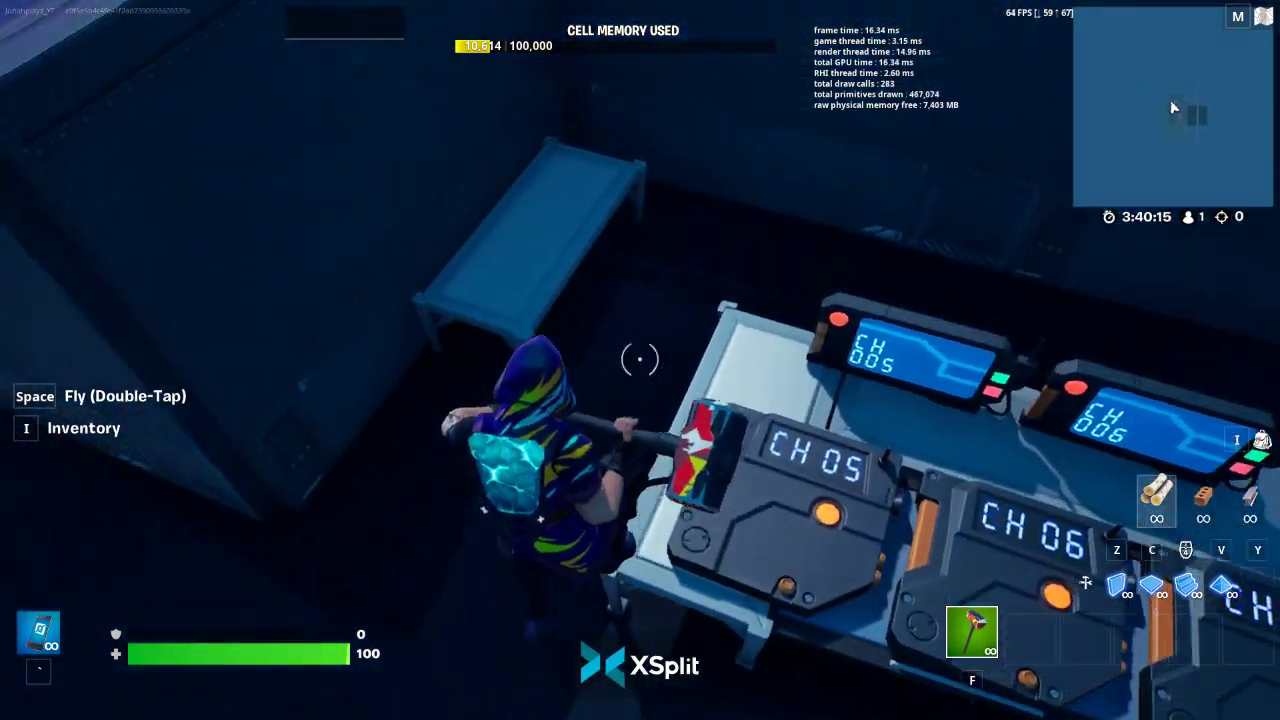
Leave flight beside the trigger table and briefly open the channel 05 trigger's settings
key("grave")
key("n")
key("w")
key("f")
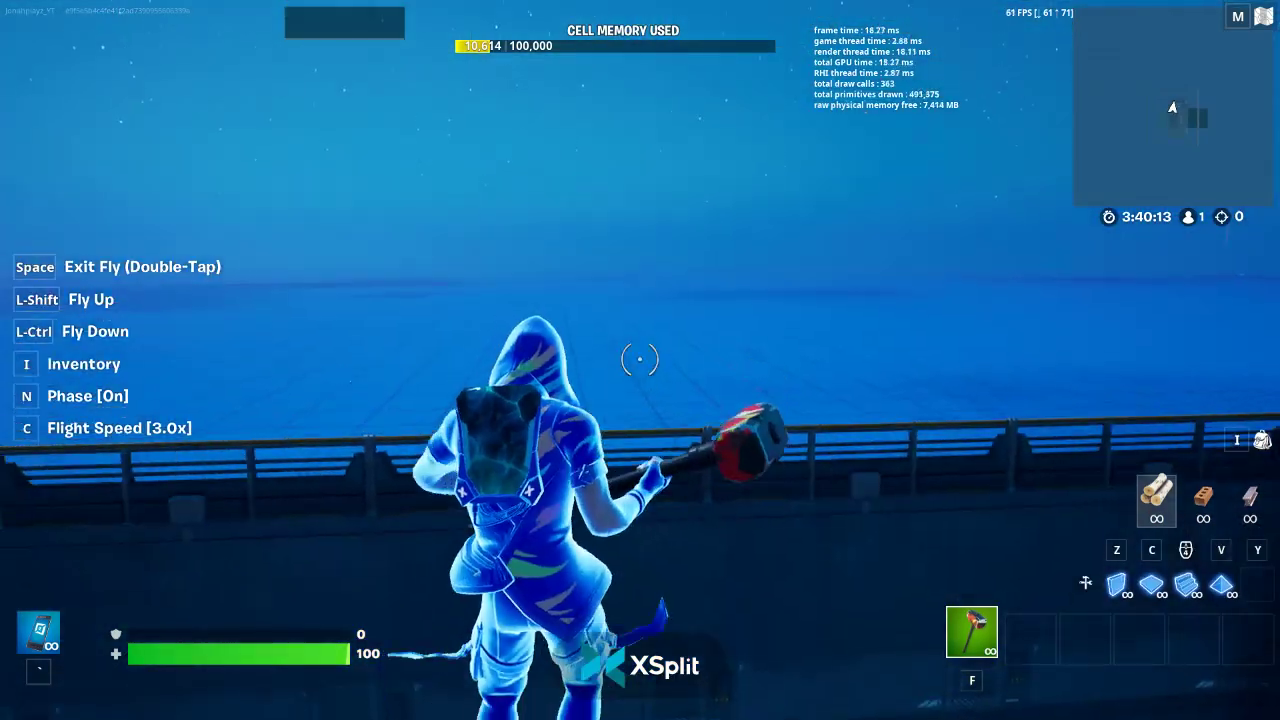
key("ctrl")
key("space")
key("space")
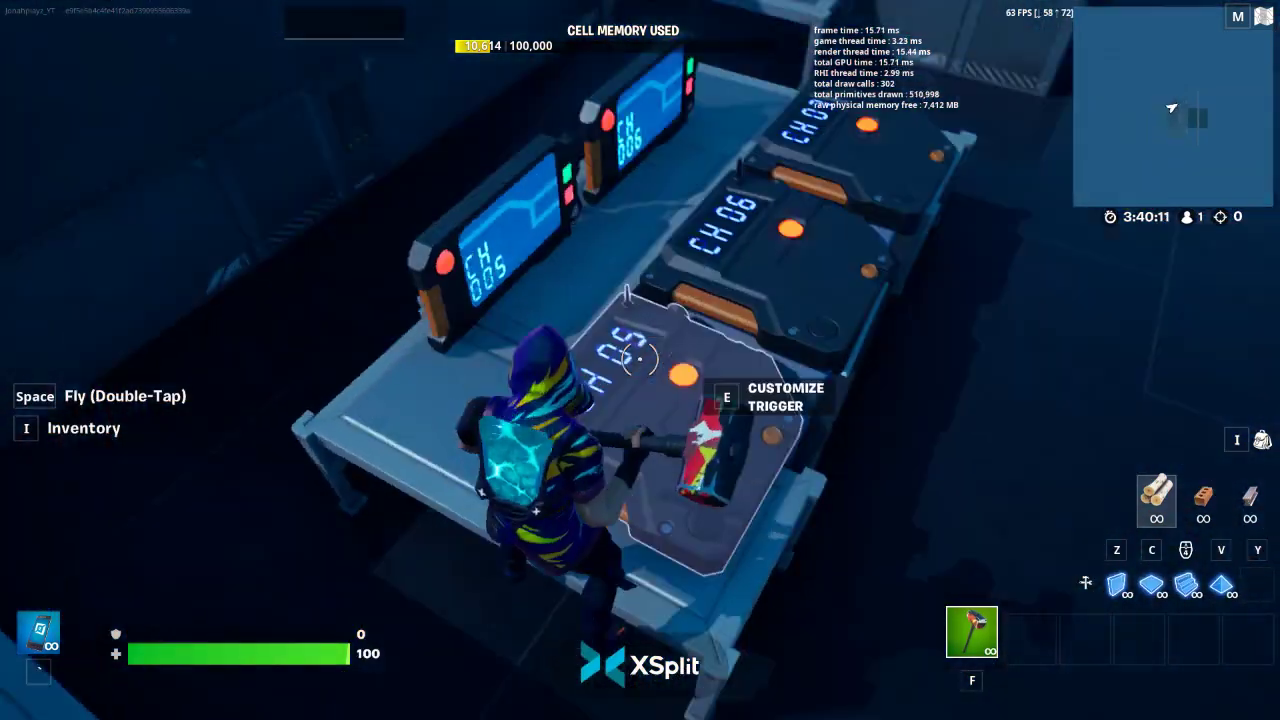
key("e")
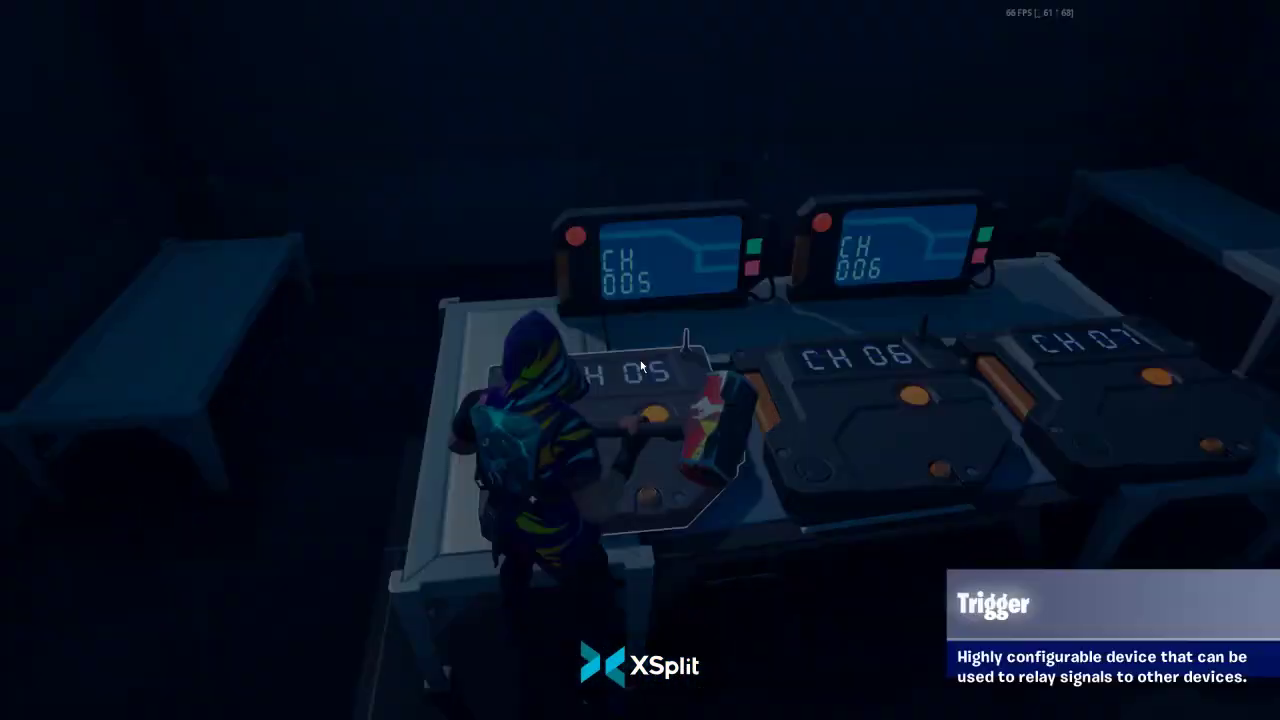
left_click(434, 675)
Check the transmit channels of the keypad's centre button and of the middle button in its lowest row
key("w")
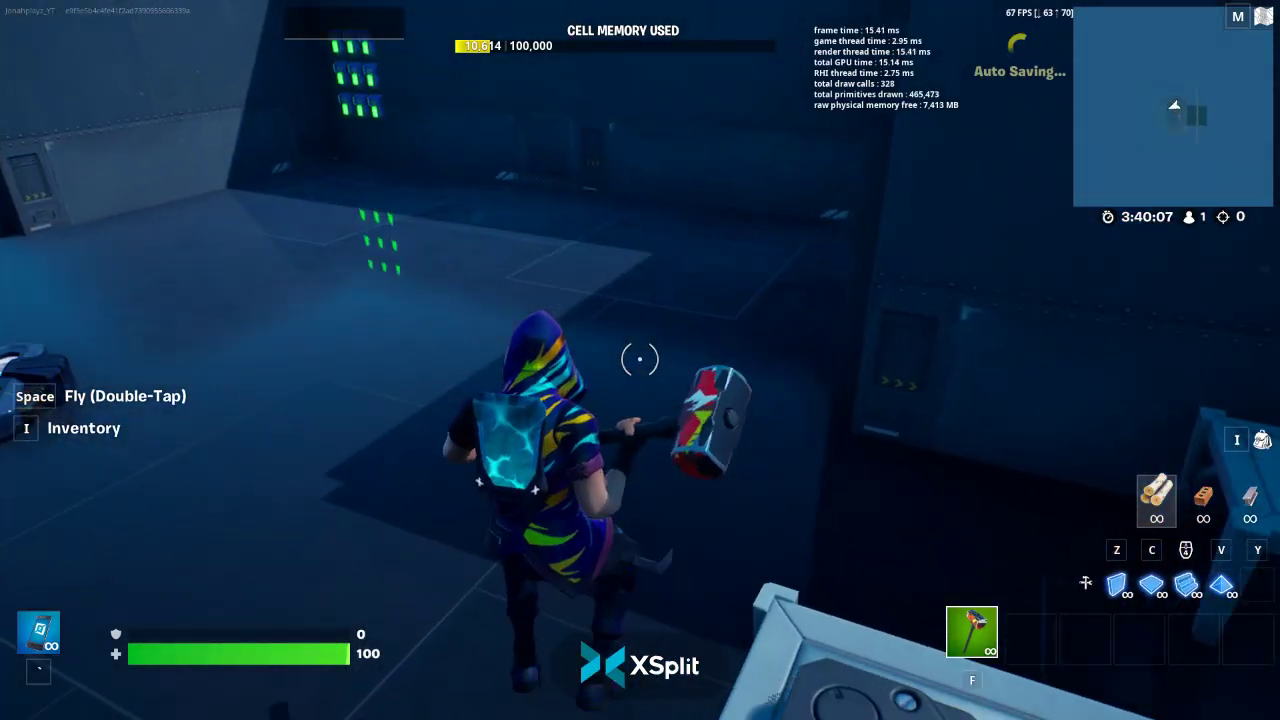
key("w")
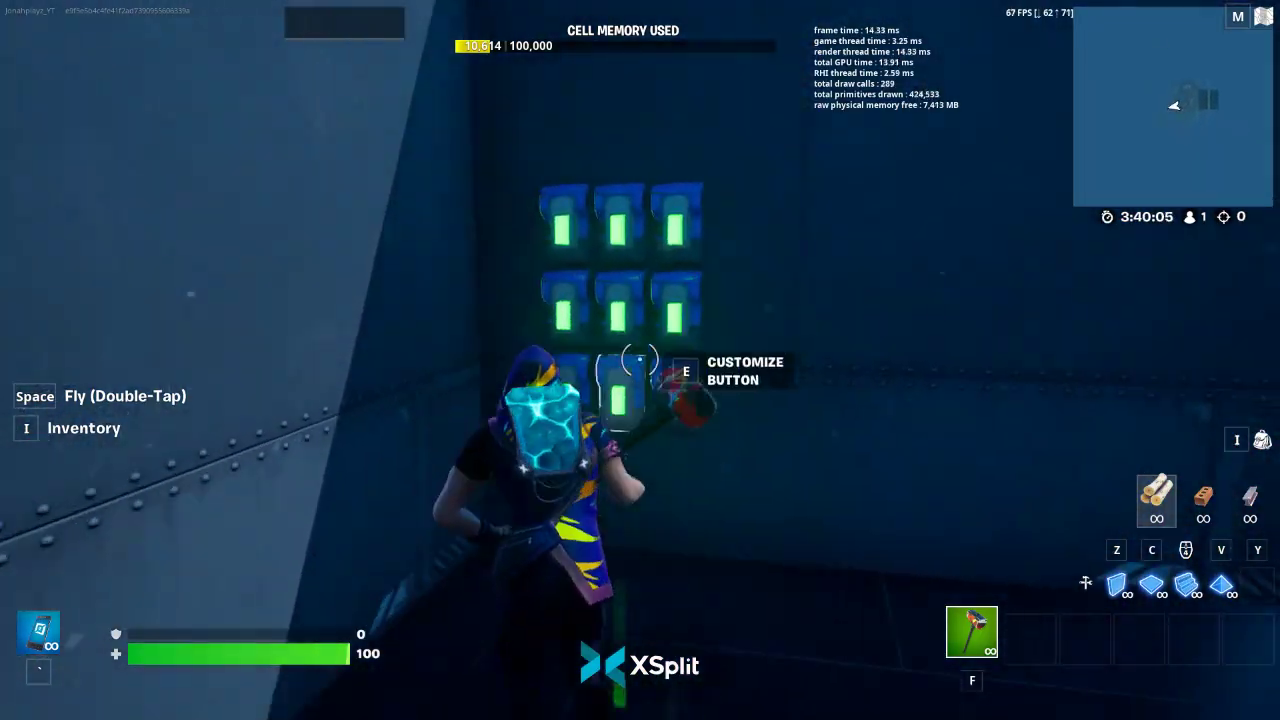
key("e")
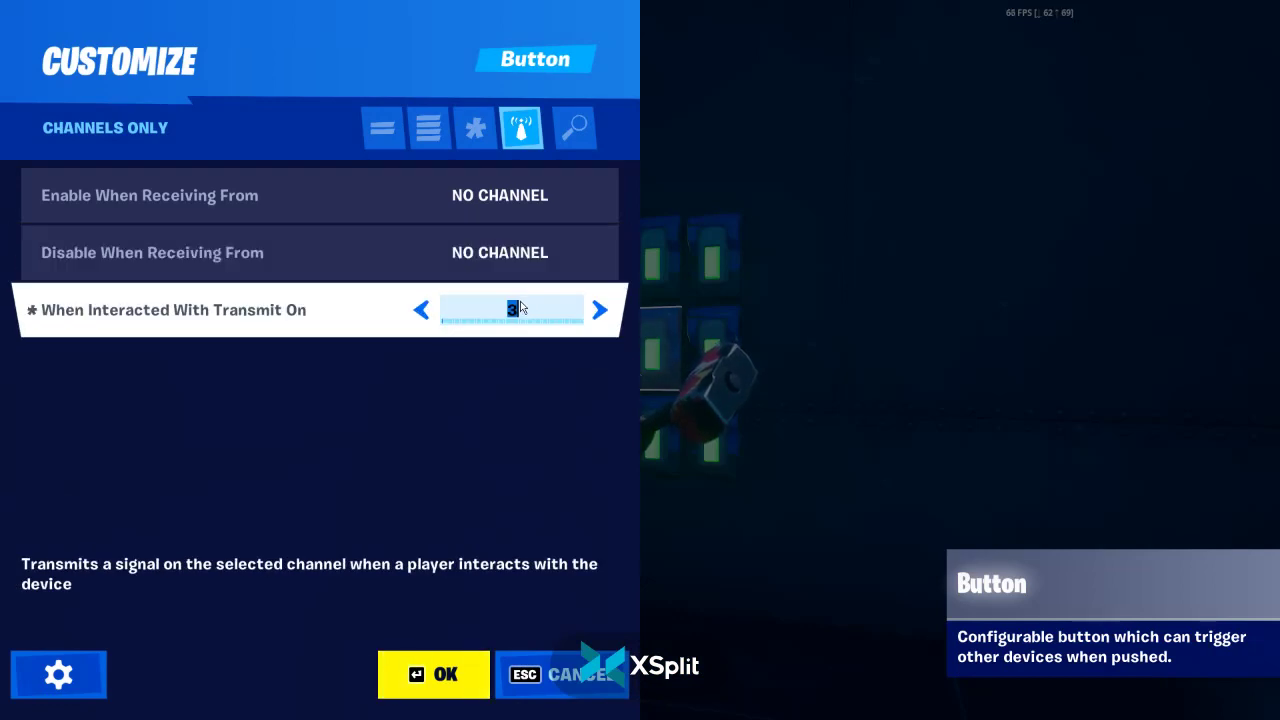
left_click(512, 253)
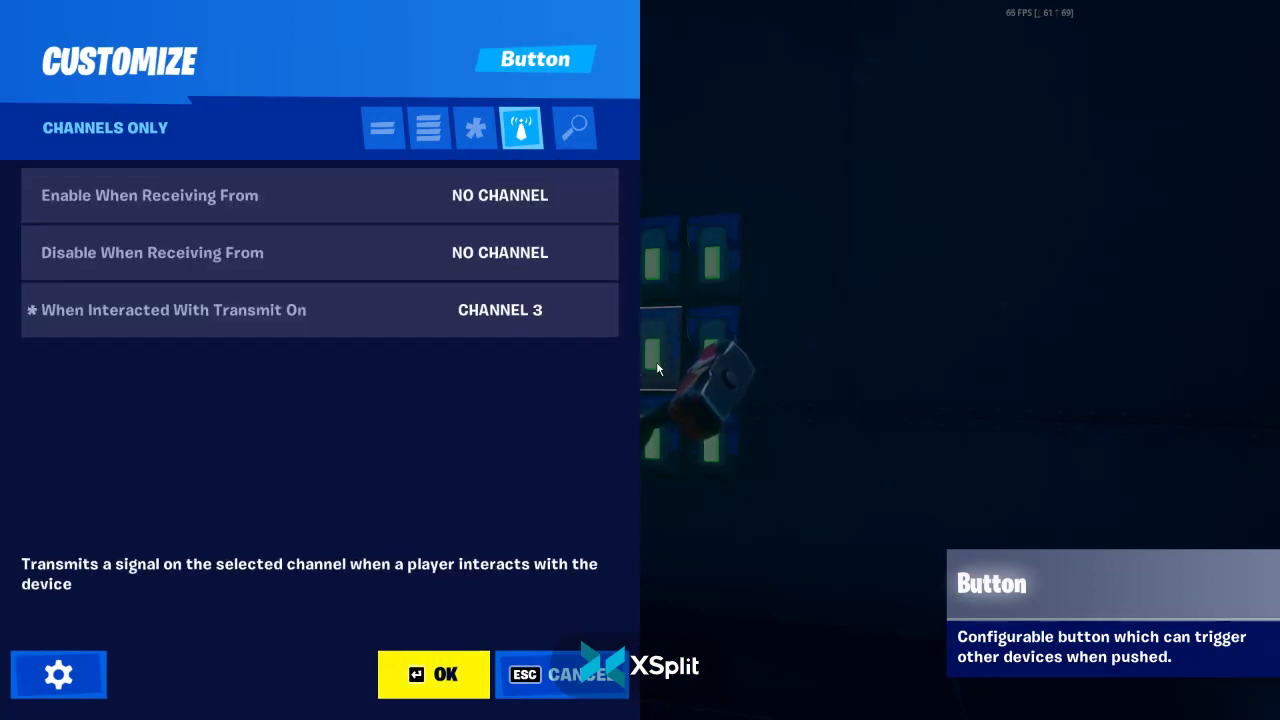
left_click(590, 296)
left_click(446, 686)
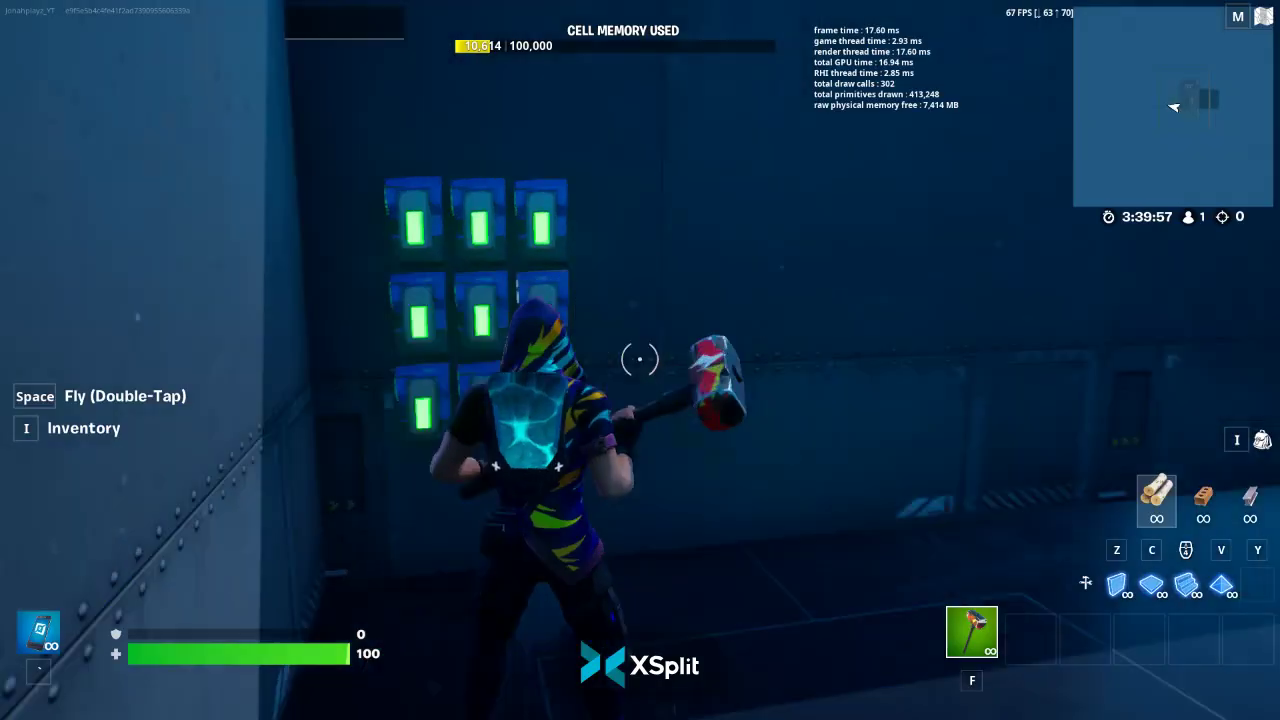
key("w")
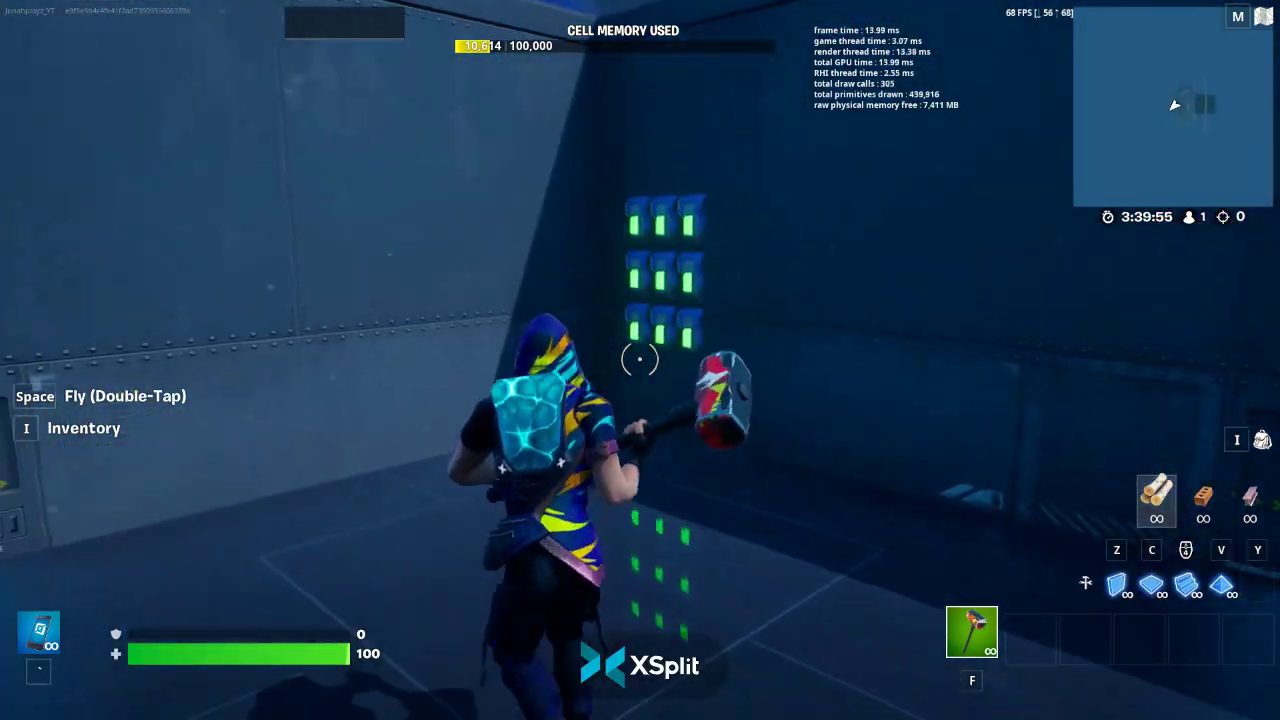
key("e")
key("Escape")
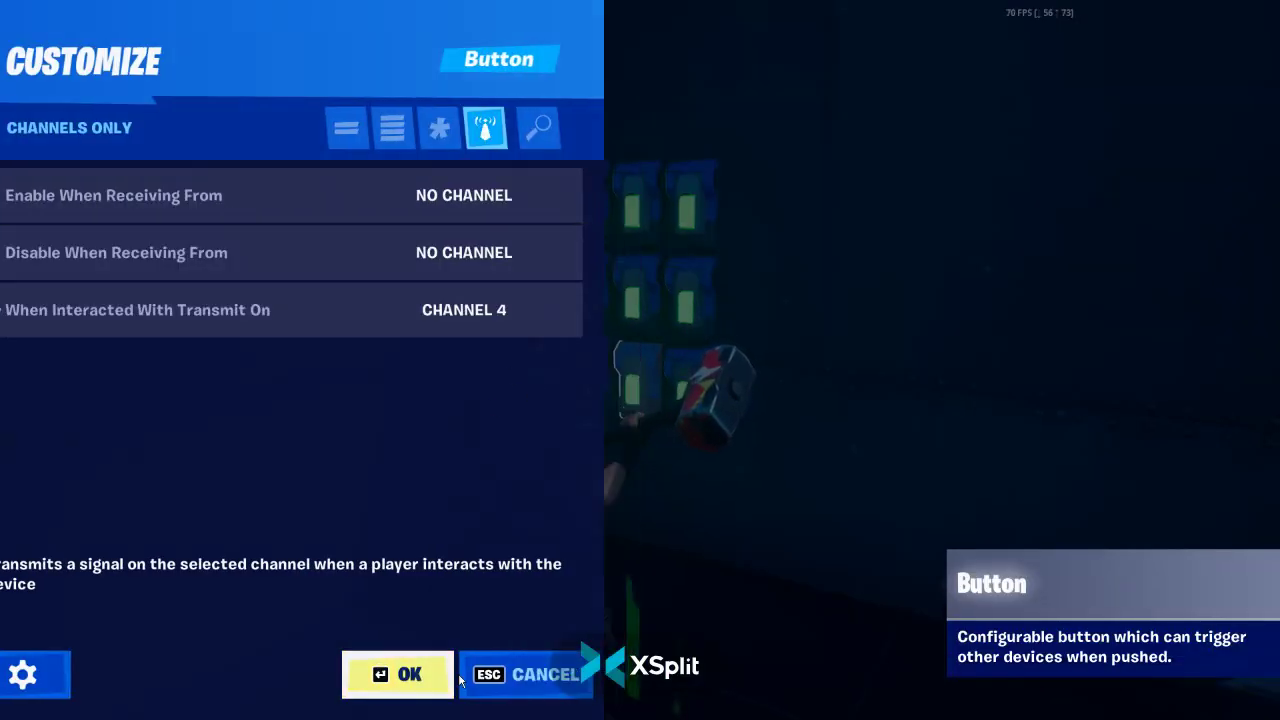
Review the channels that disable and activate the channel 05 trigger, and the channel it transmits on
key("w")
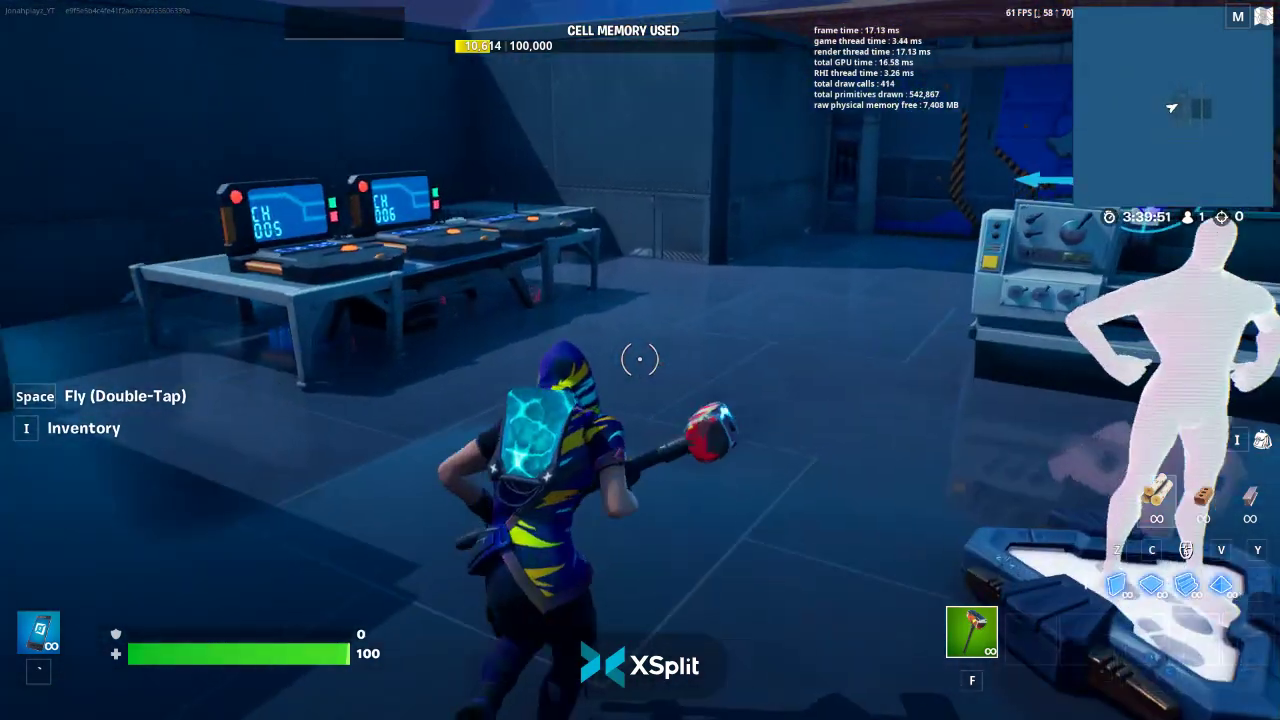
key("w")
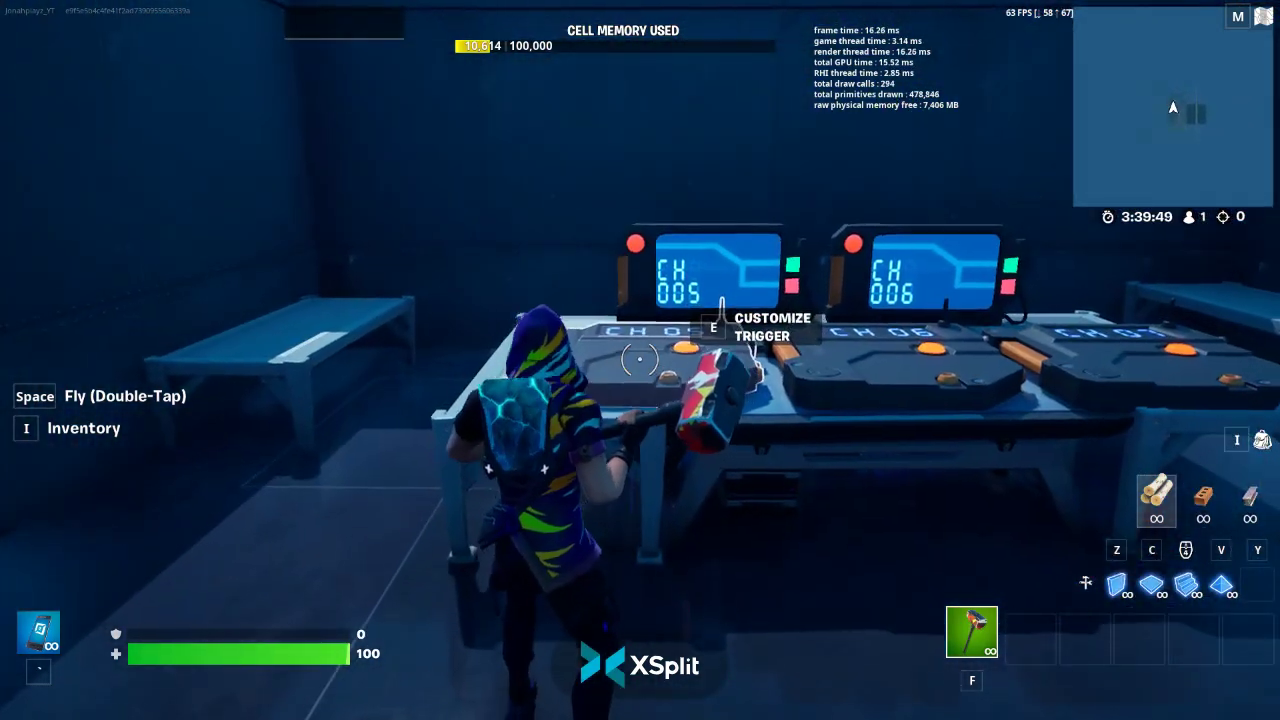
key("e")
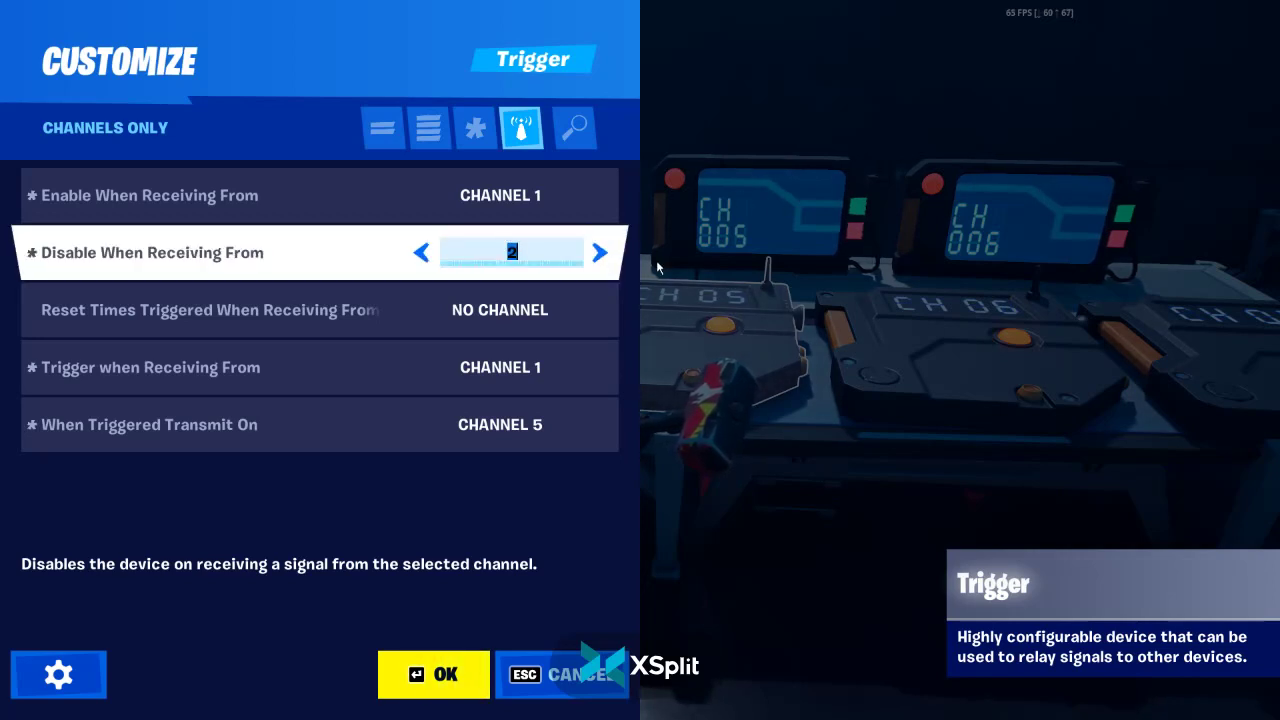
key("Return")
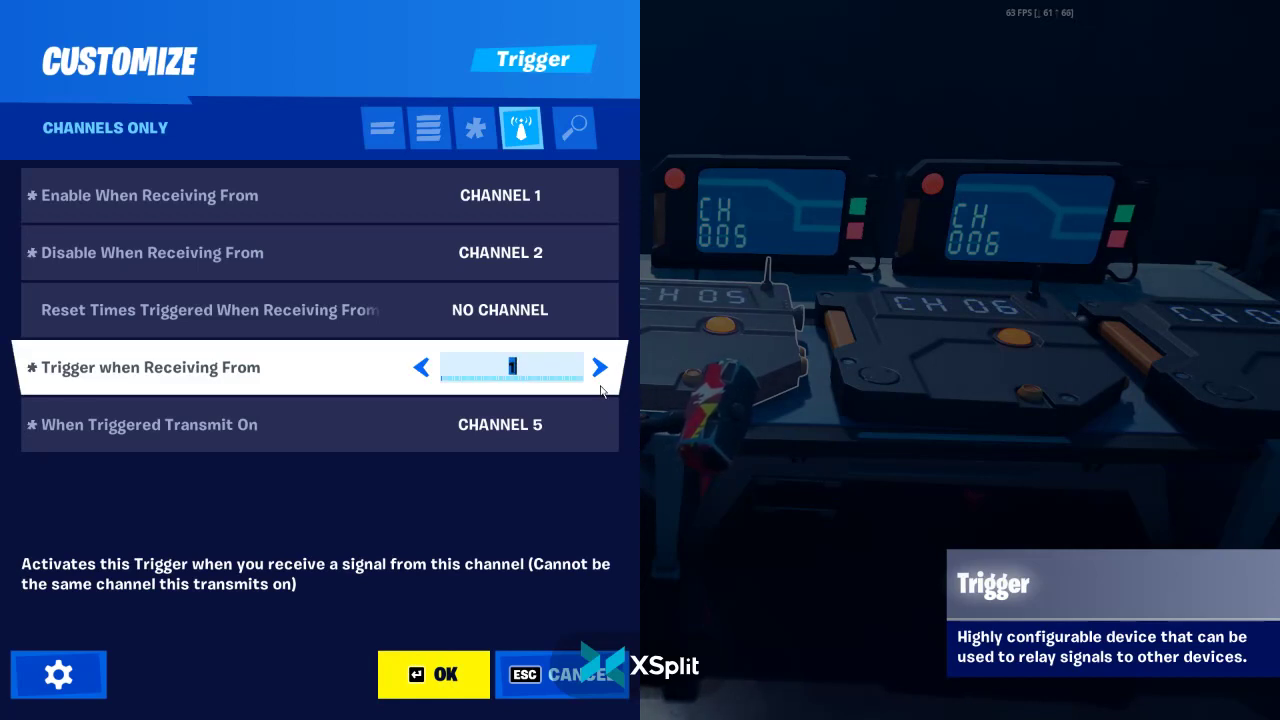
key("Return")
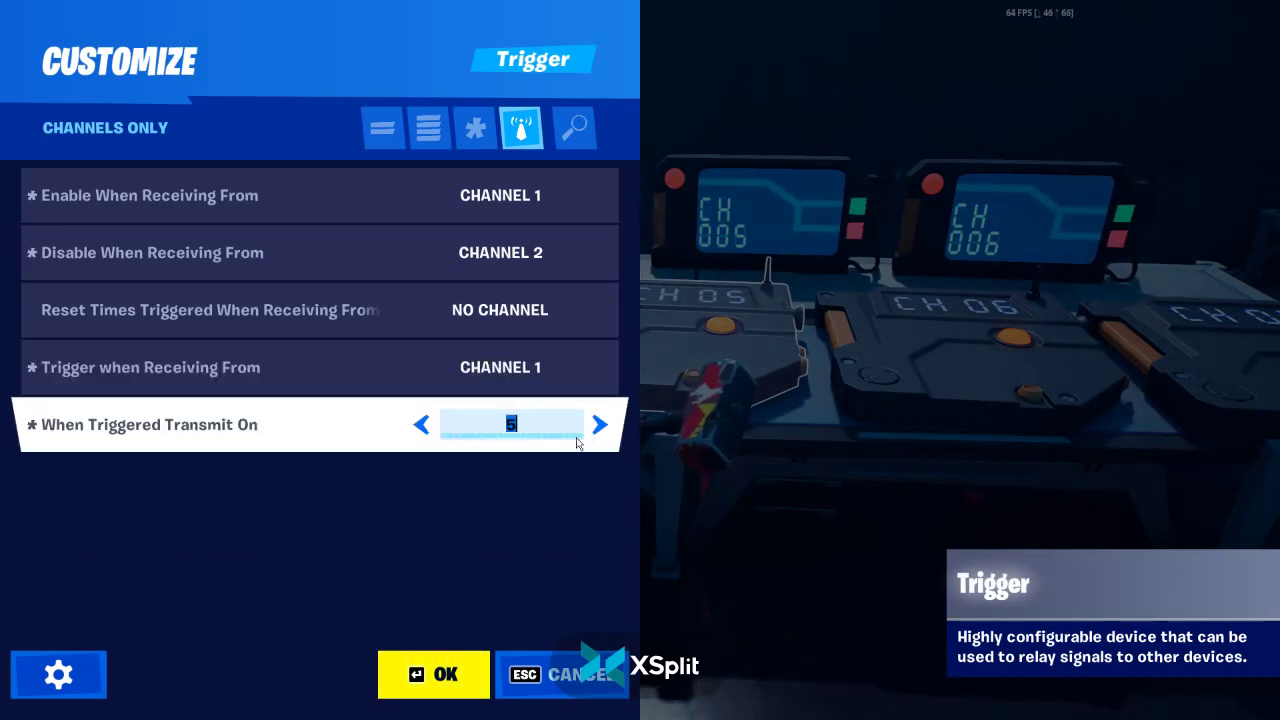
key("Return")
left_click(455, 677)
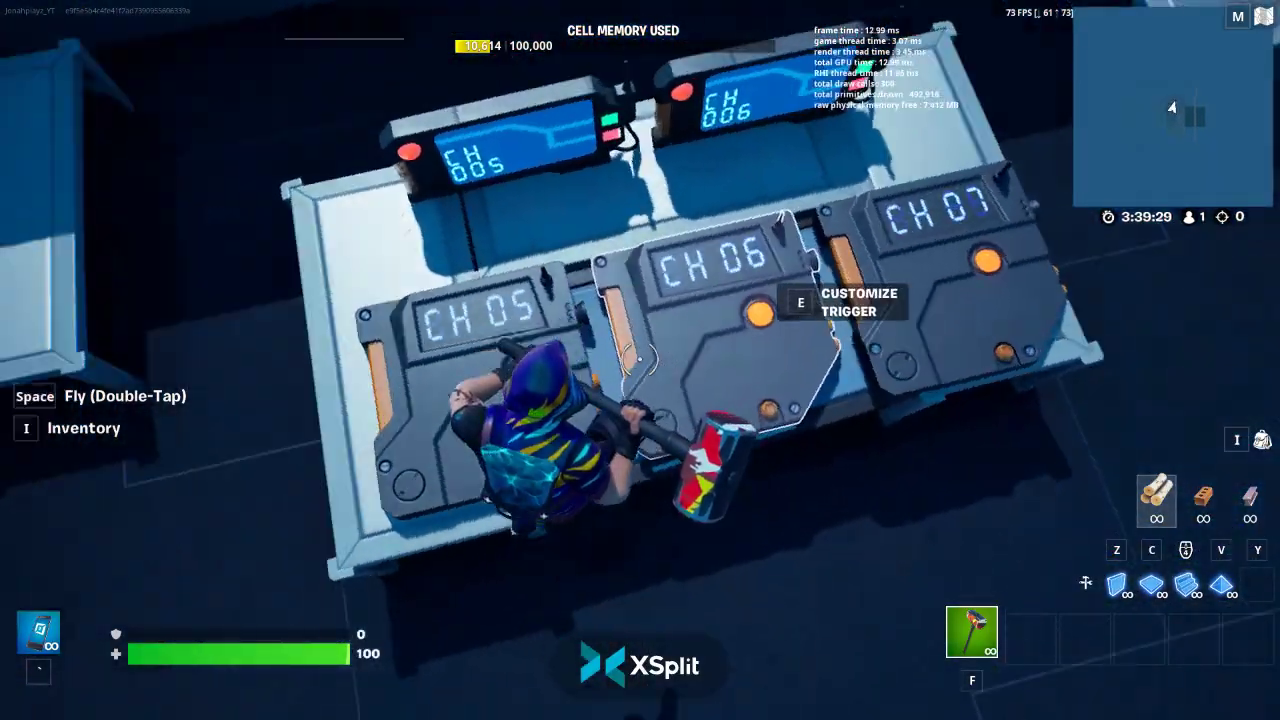
Look through the channel 06 trigger's channel settings and put the phone tool away
key("e")
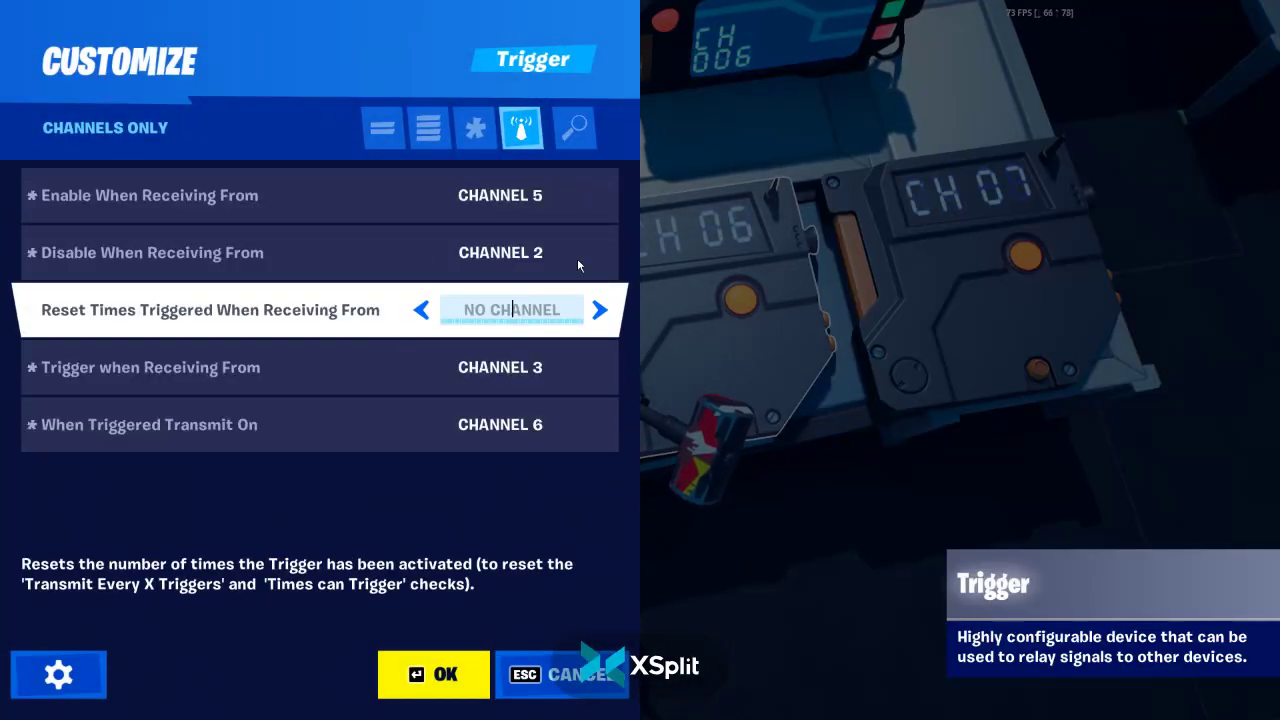
key("Return")
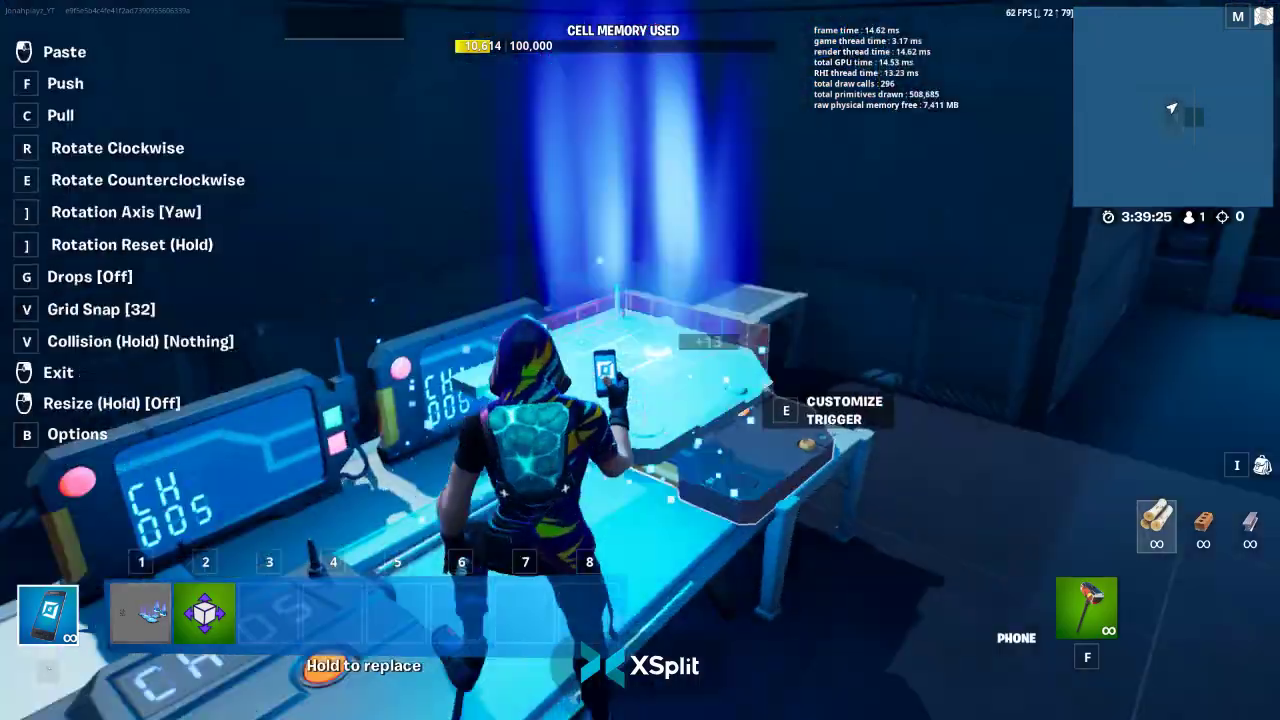
key("f")
Walk to the keypad and back, and review the channel settings of the channel 005 attribute trigger
key("w")
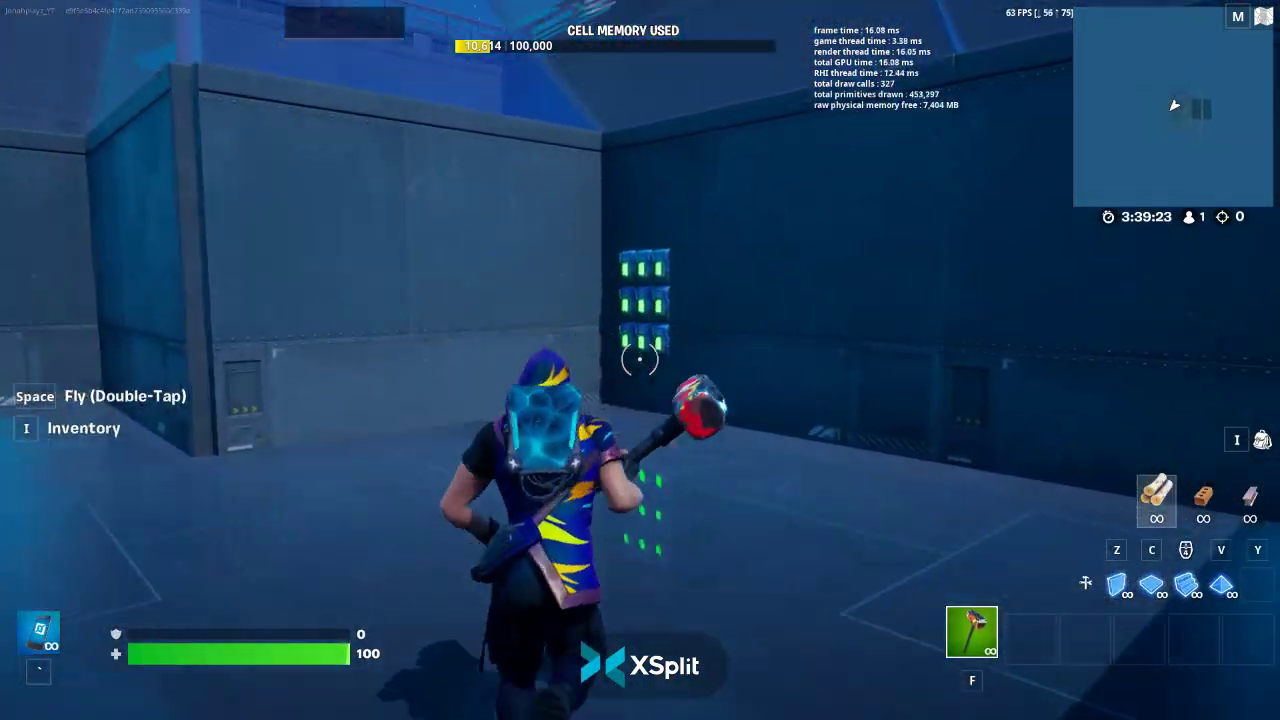
key("w")
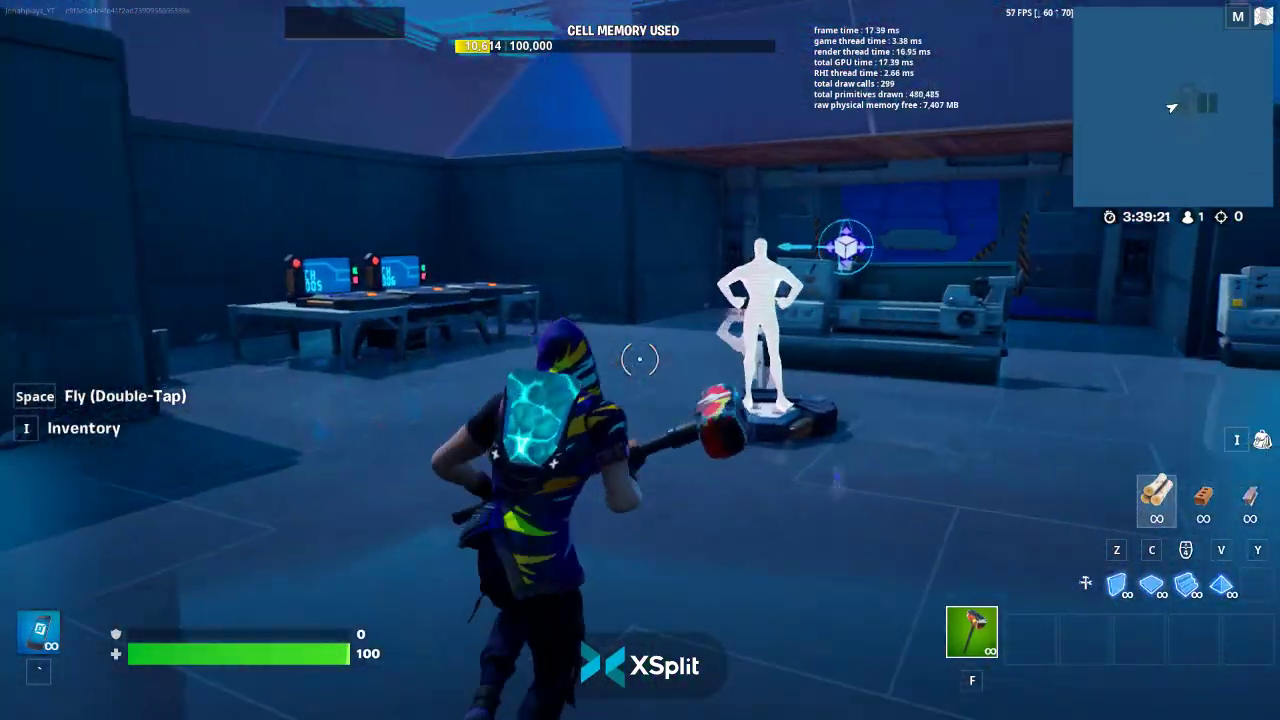
key("w")
key("space")
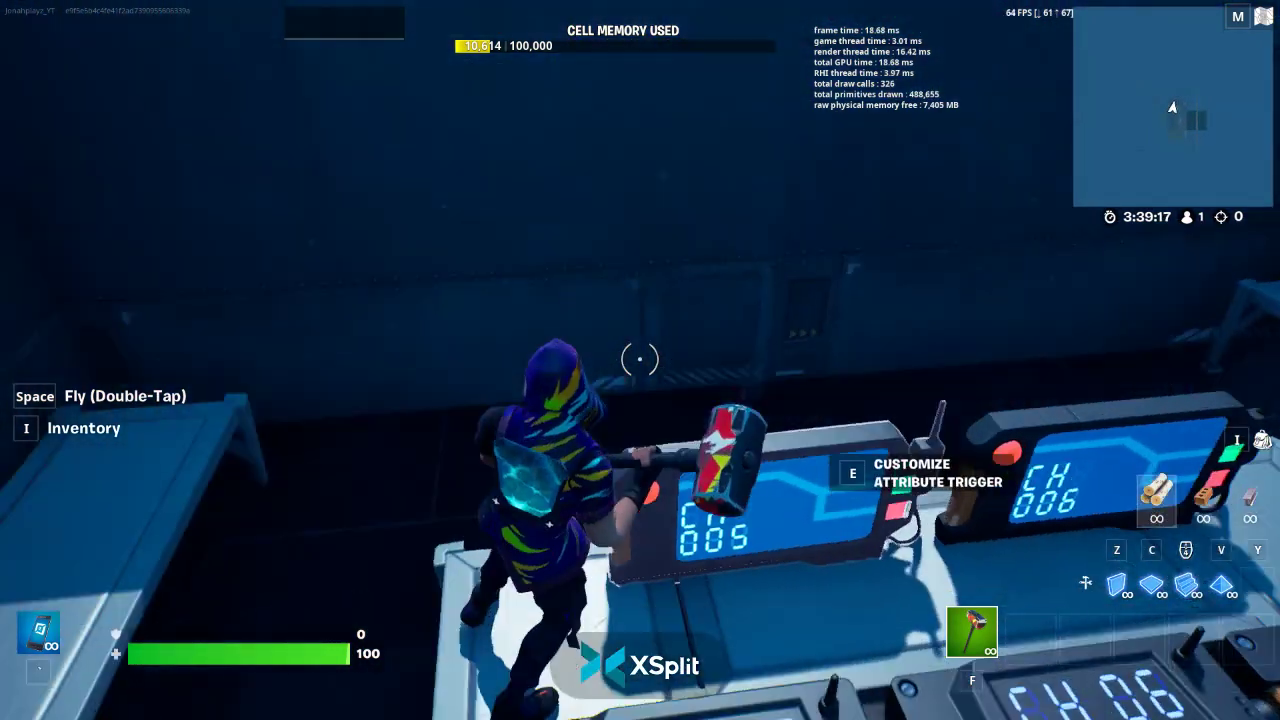
key("d")
key("s")
key("e")
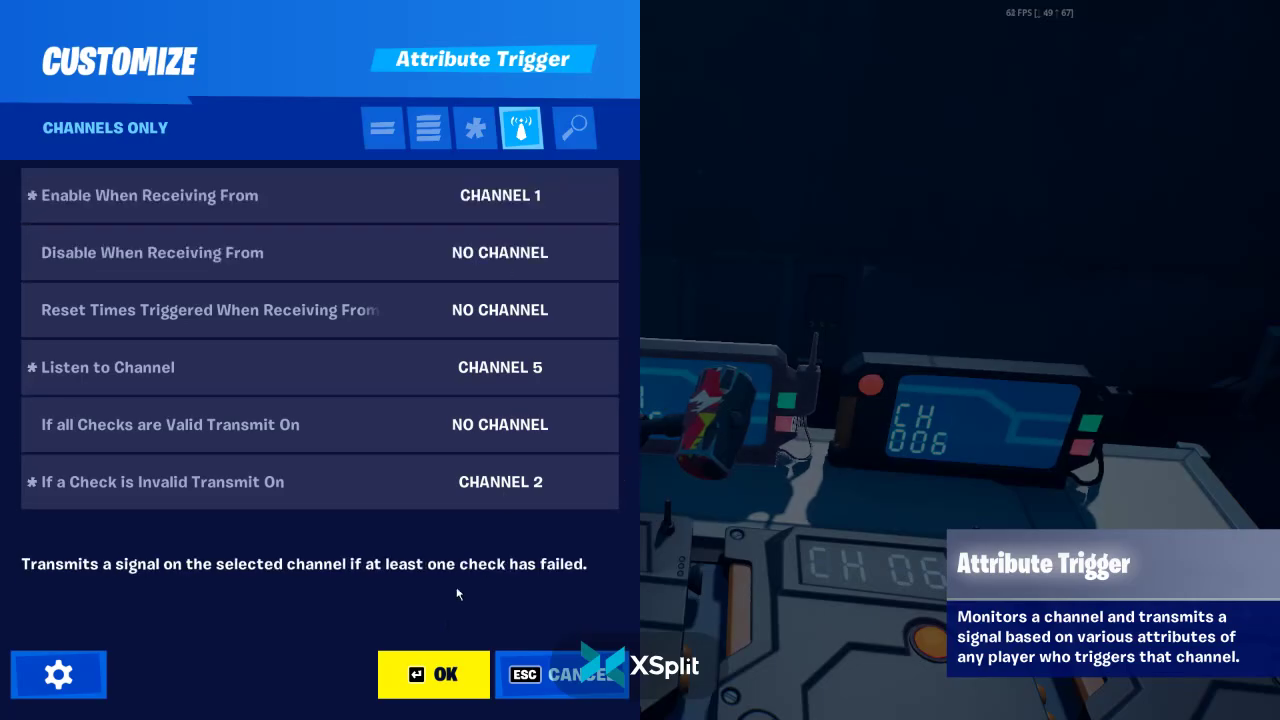
left_click(440, 662)
Search the creative device inventory for "tri"
key("i")
left_click(660, 30)
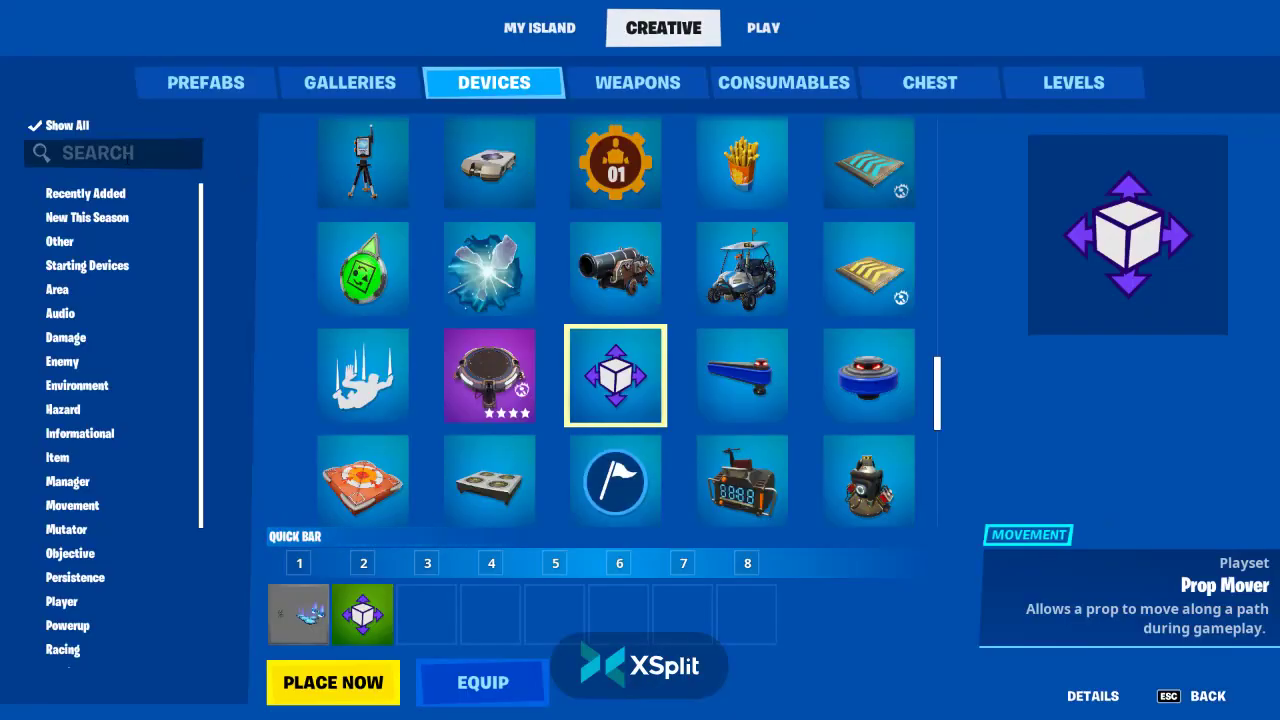
left_click(167, 153)
type("tri")
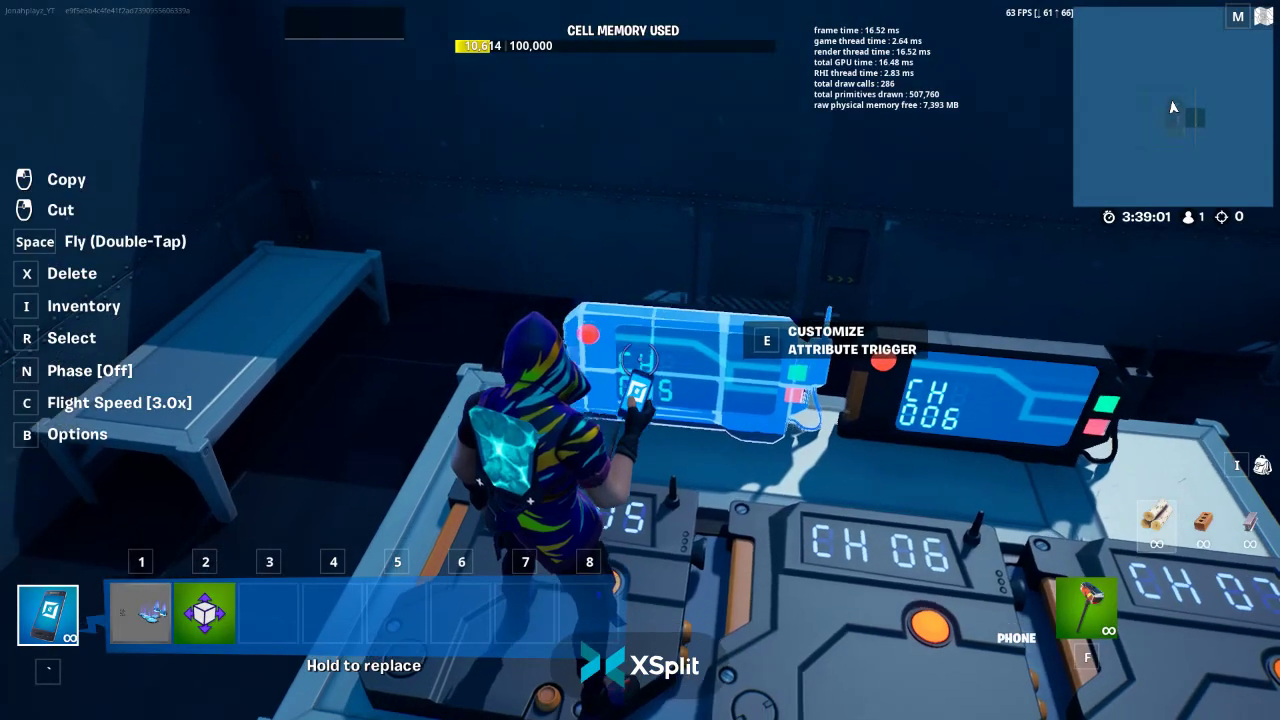
Examine the channel 005 attribute trigger's enable channel, listening channel and invalid-check transmit channel
key("e")
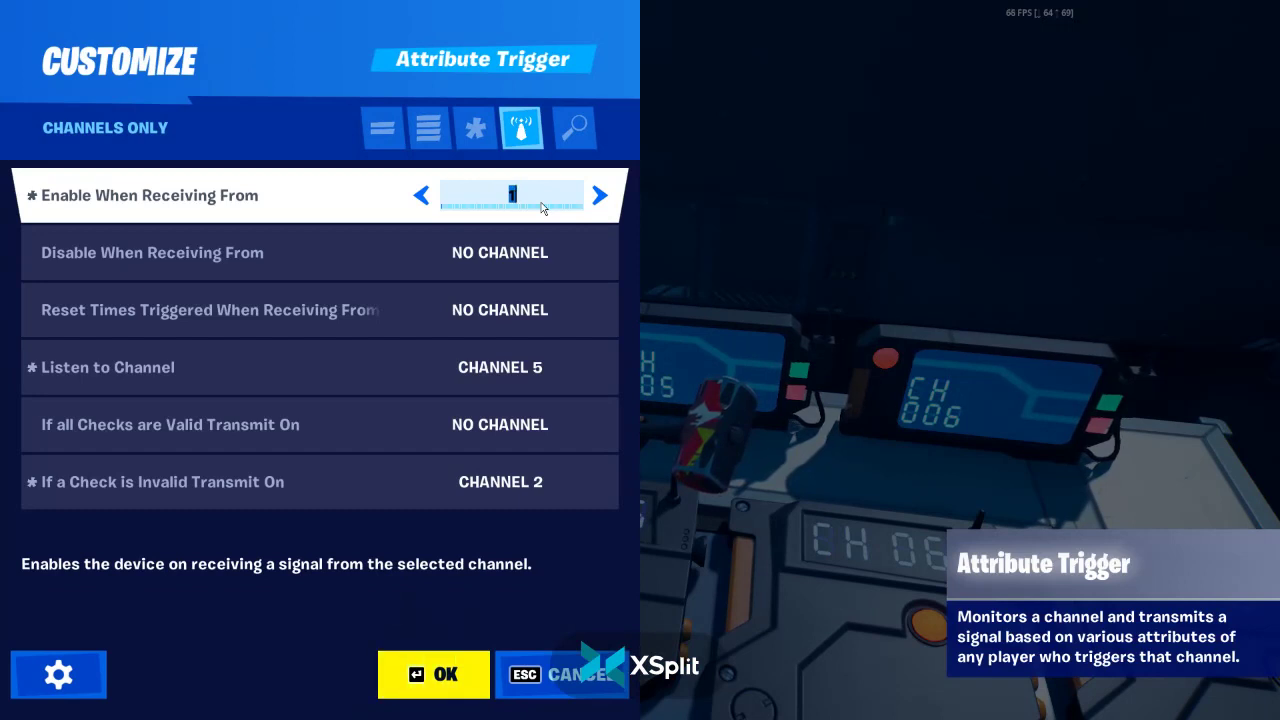
left_click(530, 246)
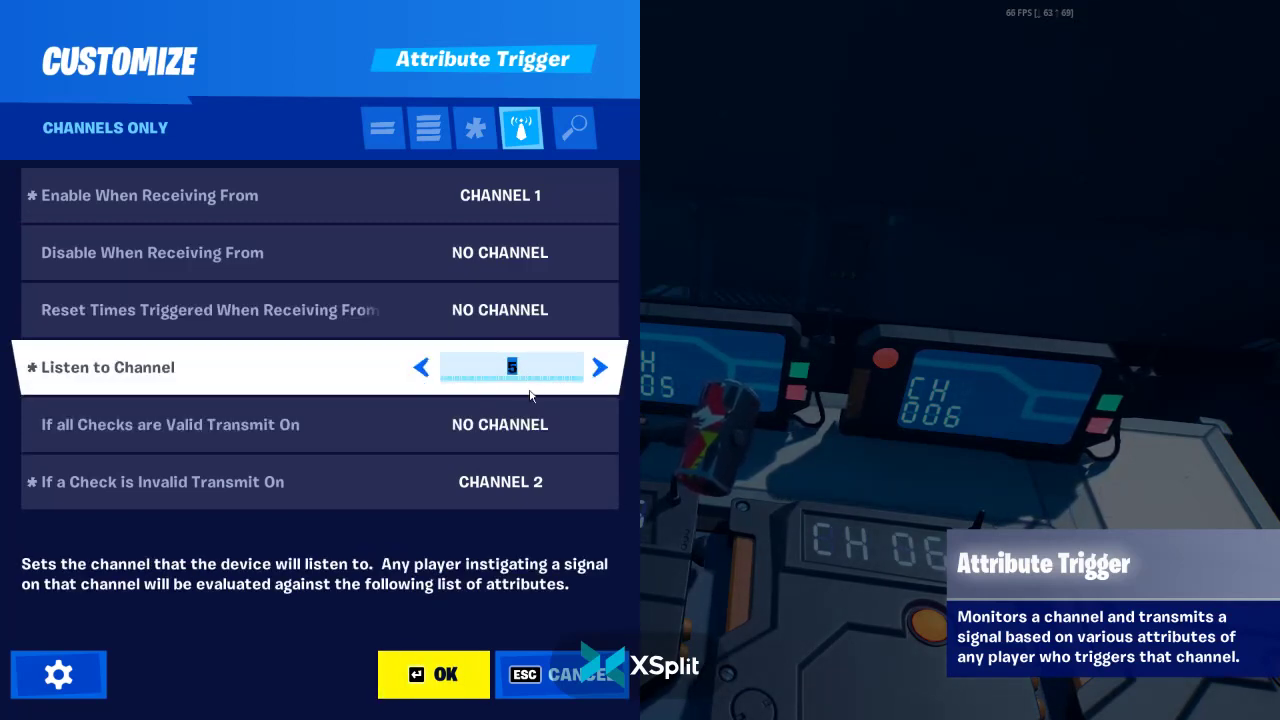
key("Return")
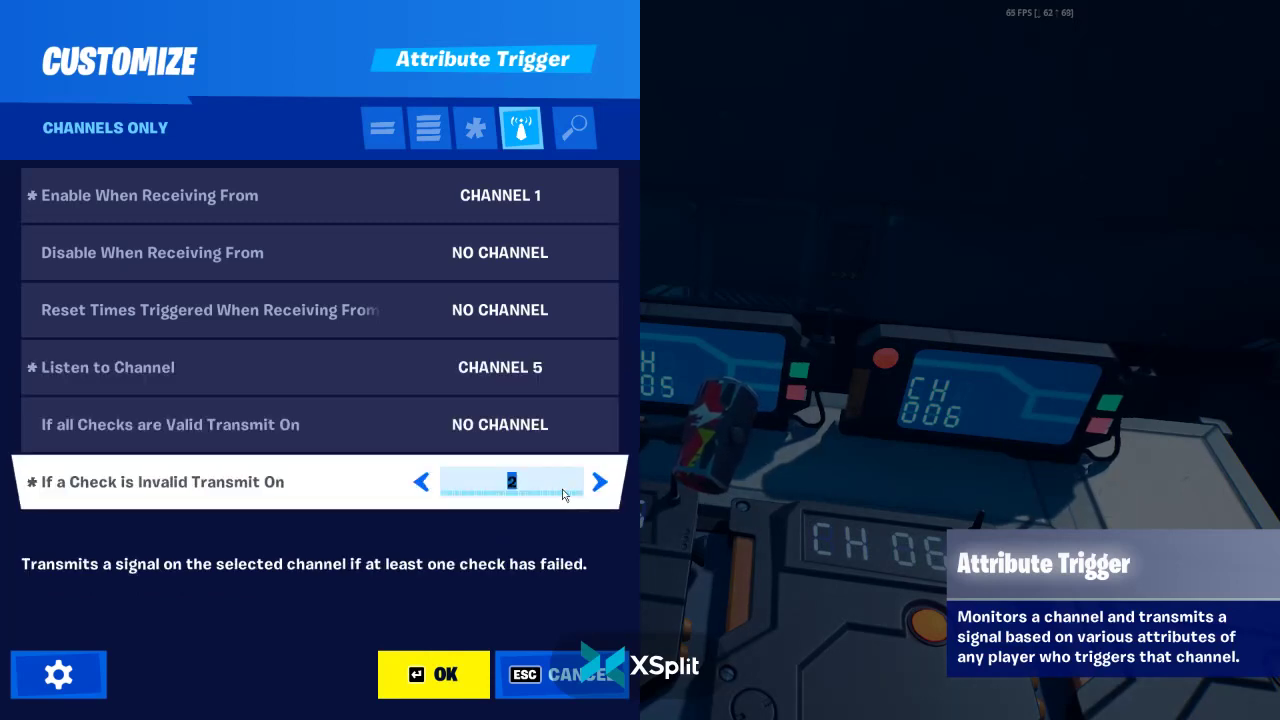
key("Return")
left_click(456, 683)
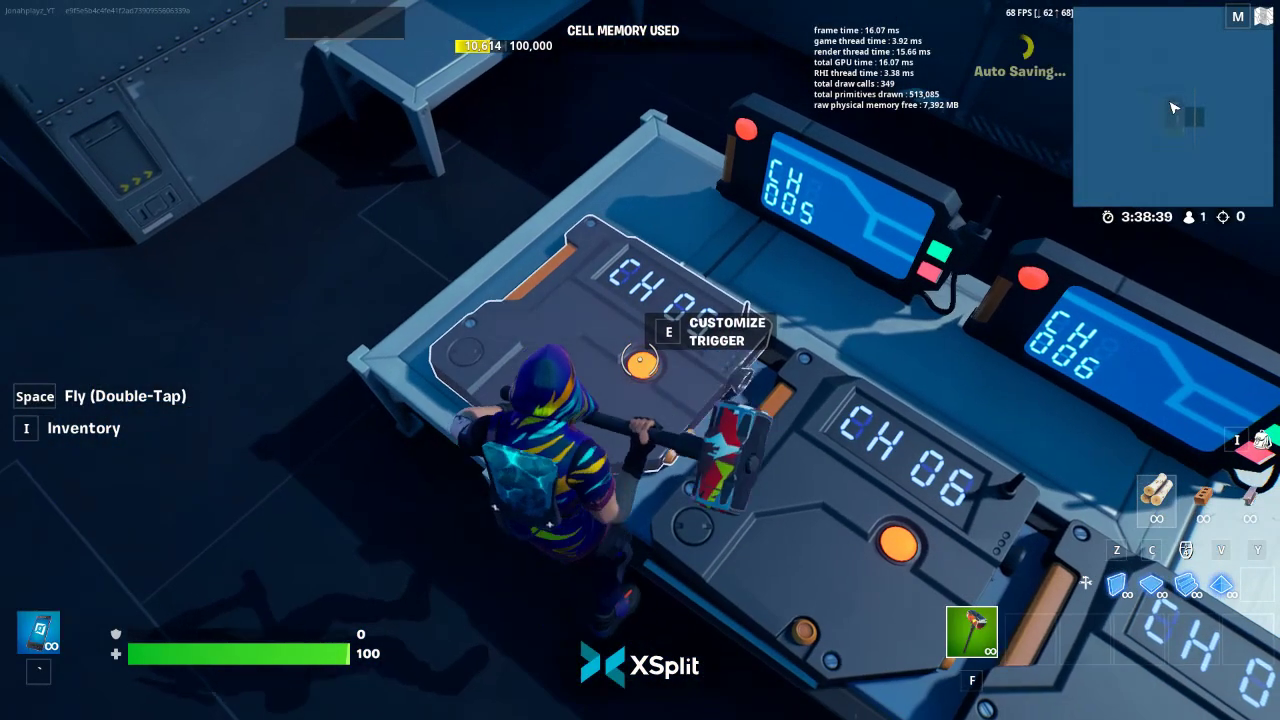
Recheck the channel that disables the channel 05 trigger
key("e")
left_click(530, 251)
type("2")
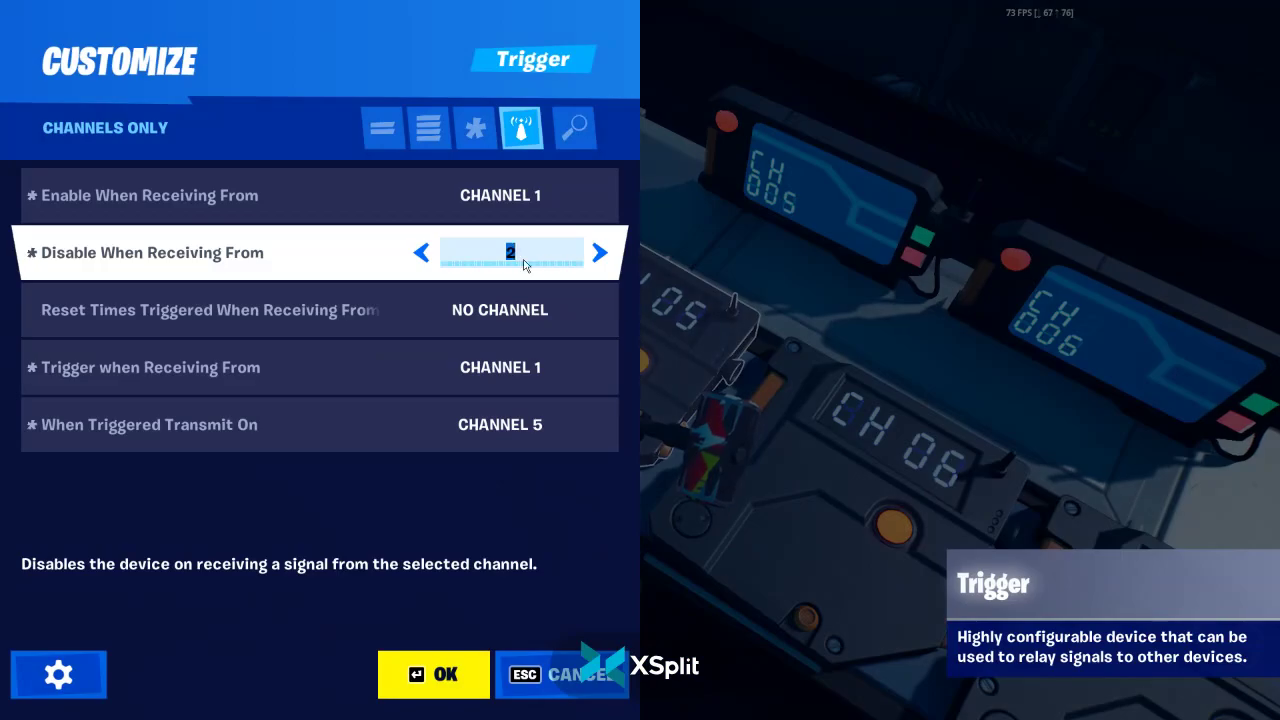
key("Return")
key("Return")
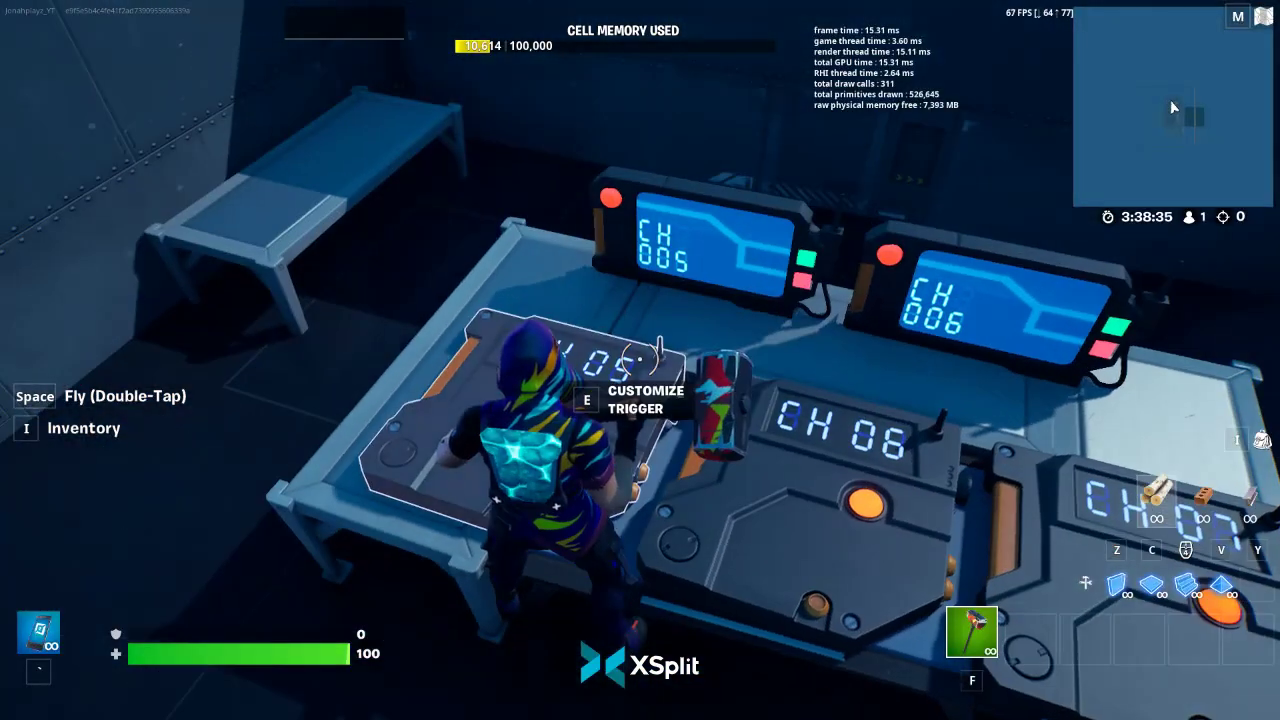
Check which channel activates the channel 06 trigger and close its settings
key("d")
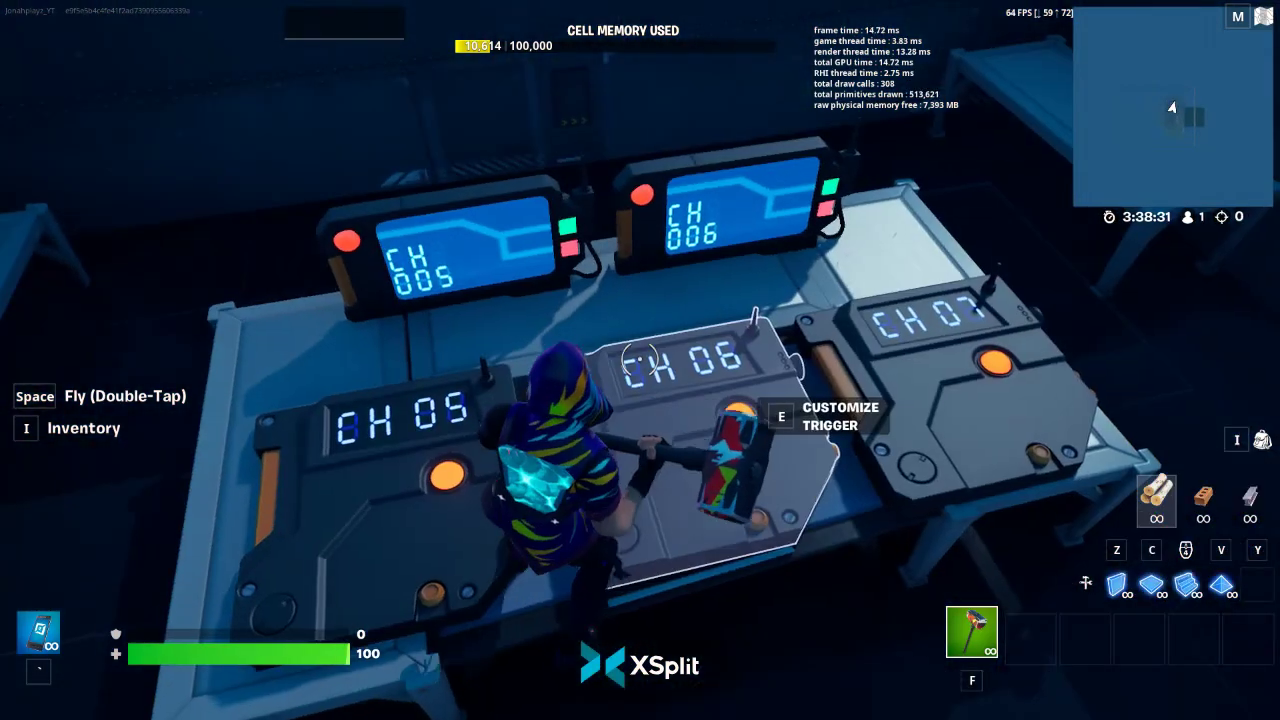
key("e")
left_click(512, 345)
type("3")
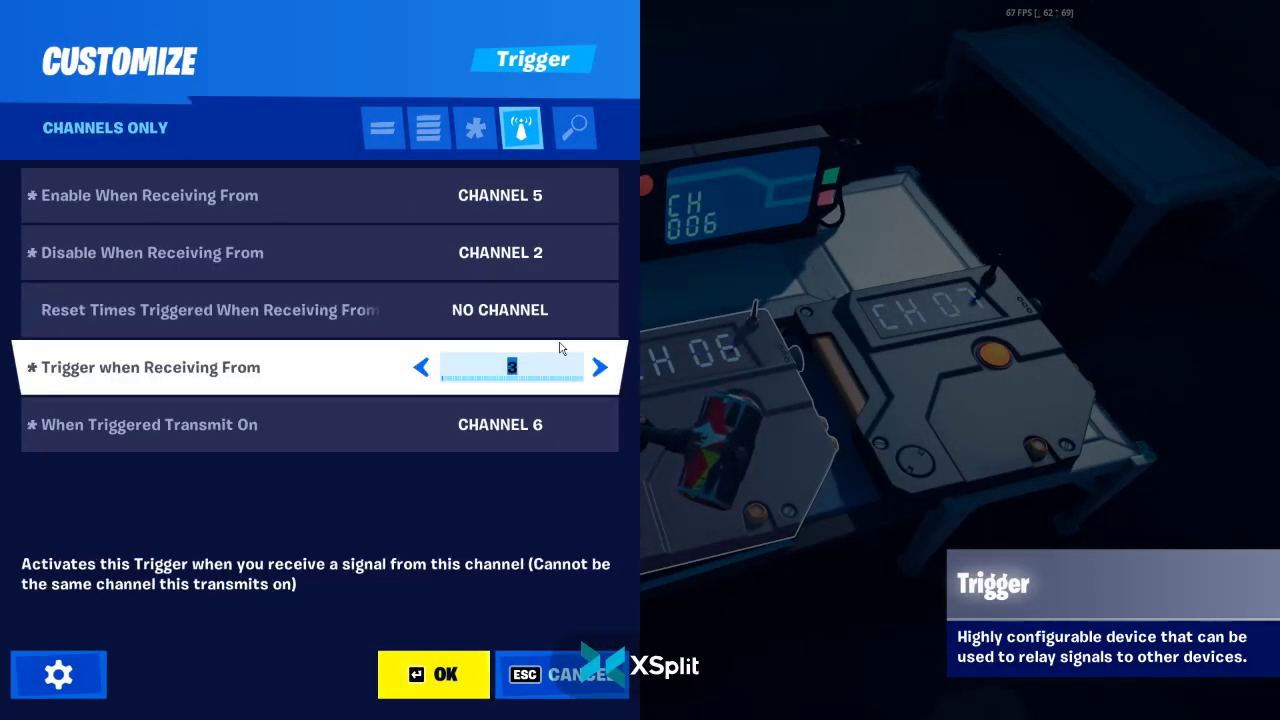
left_click(425, 674)
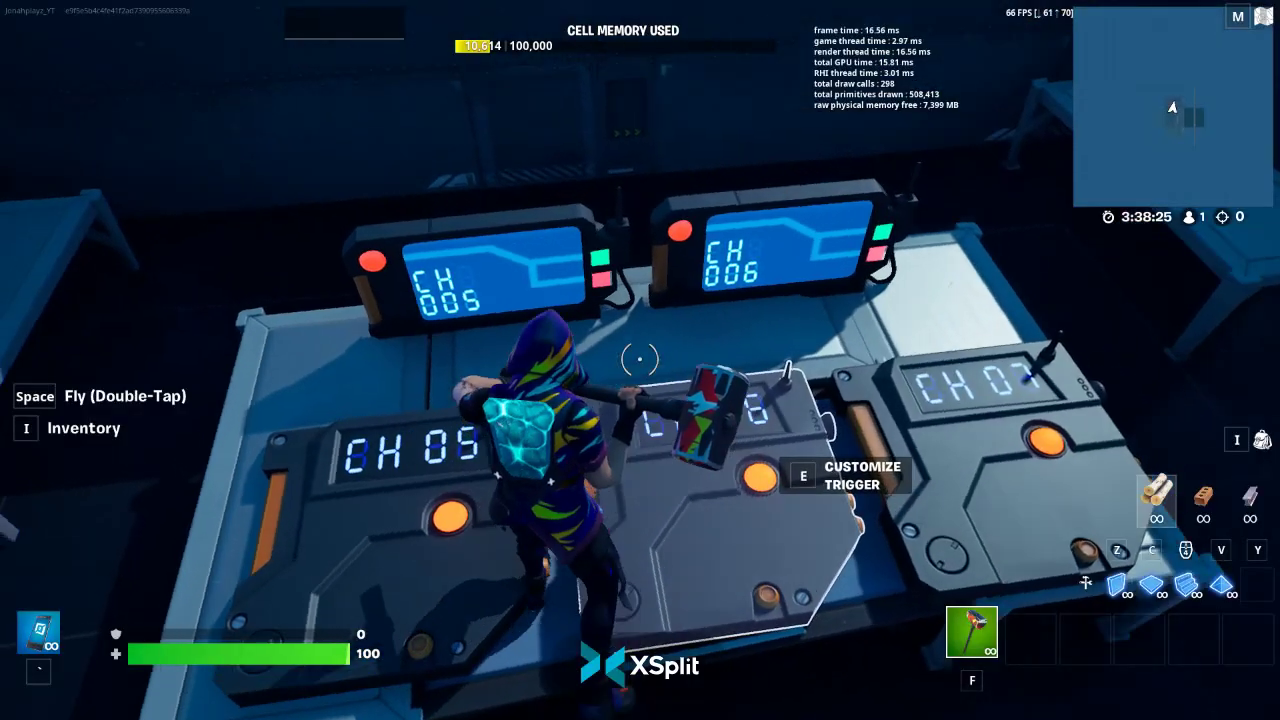
Check the channels that activate and enable the channel 06 trigger, closing its settings after each check
key("e")
left_click(500, 367)
left_click(437, 676)
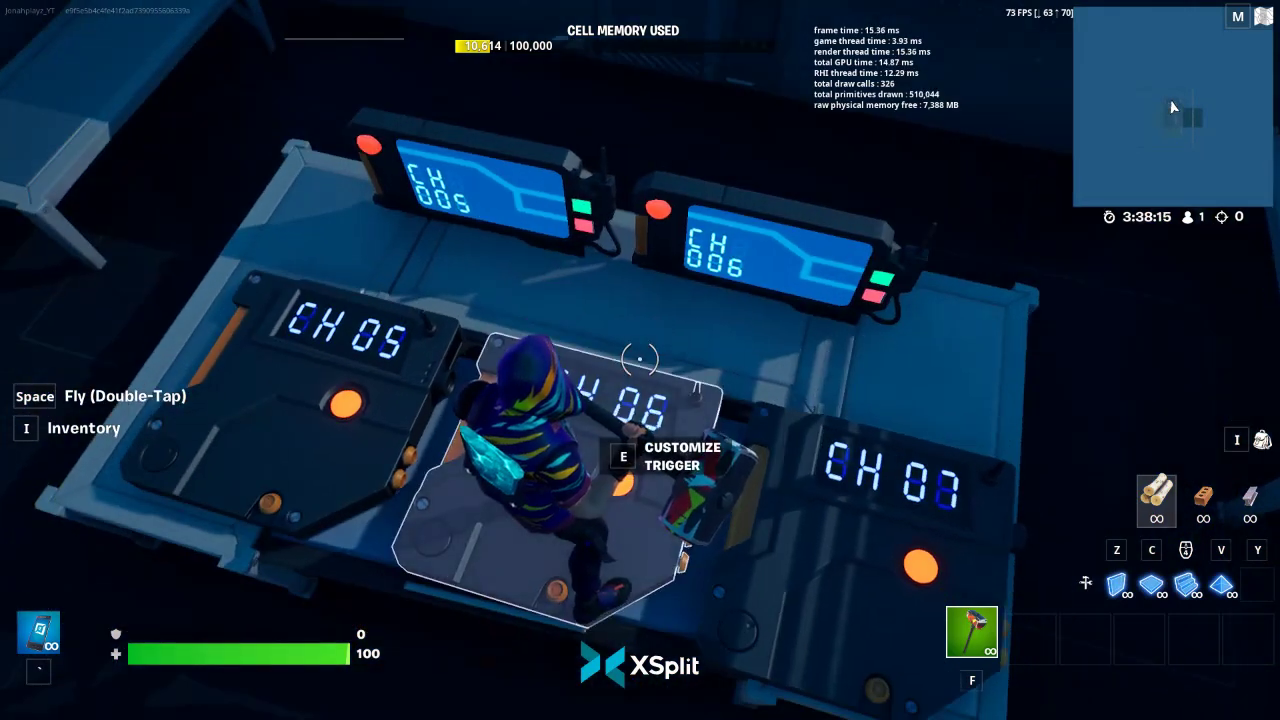
key("e")
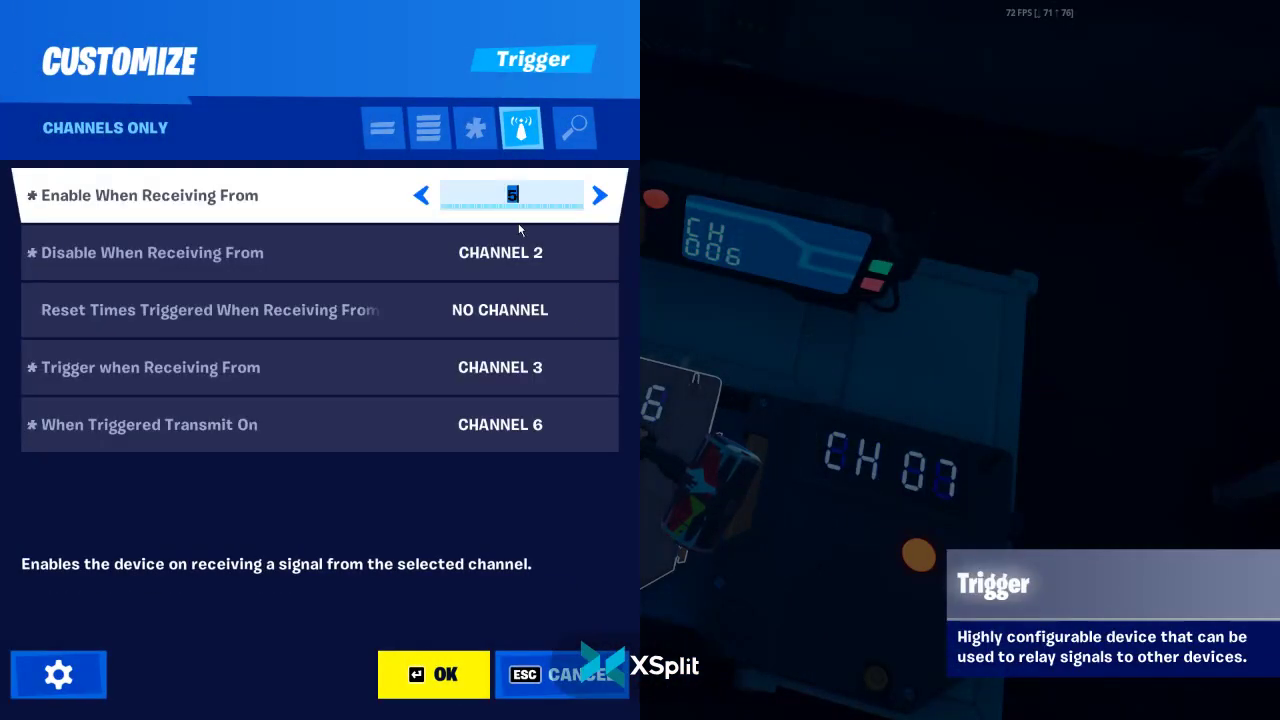
left_click(440, 674)
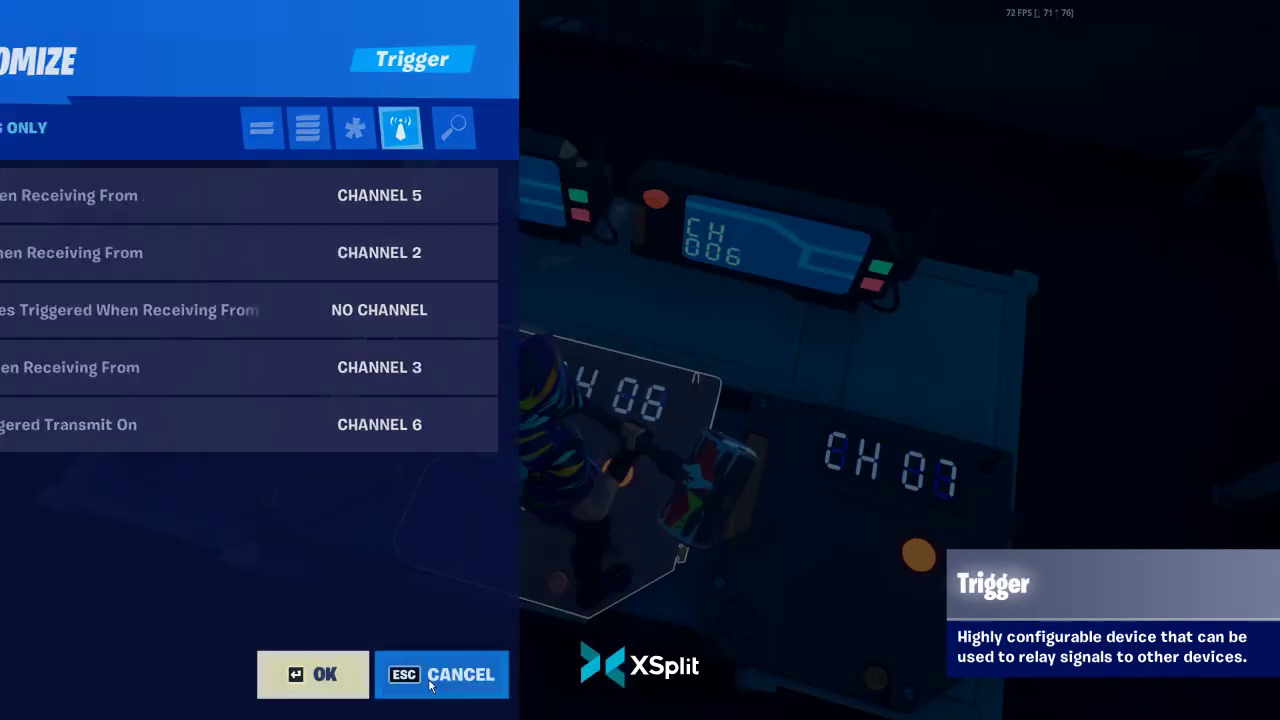
Compare the channel 05 trigger's transmit channel with the channel that enables the channel 06 trigger
key("e")
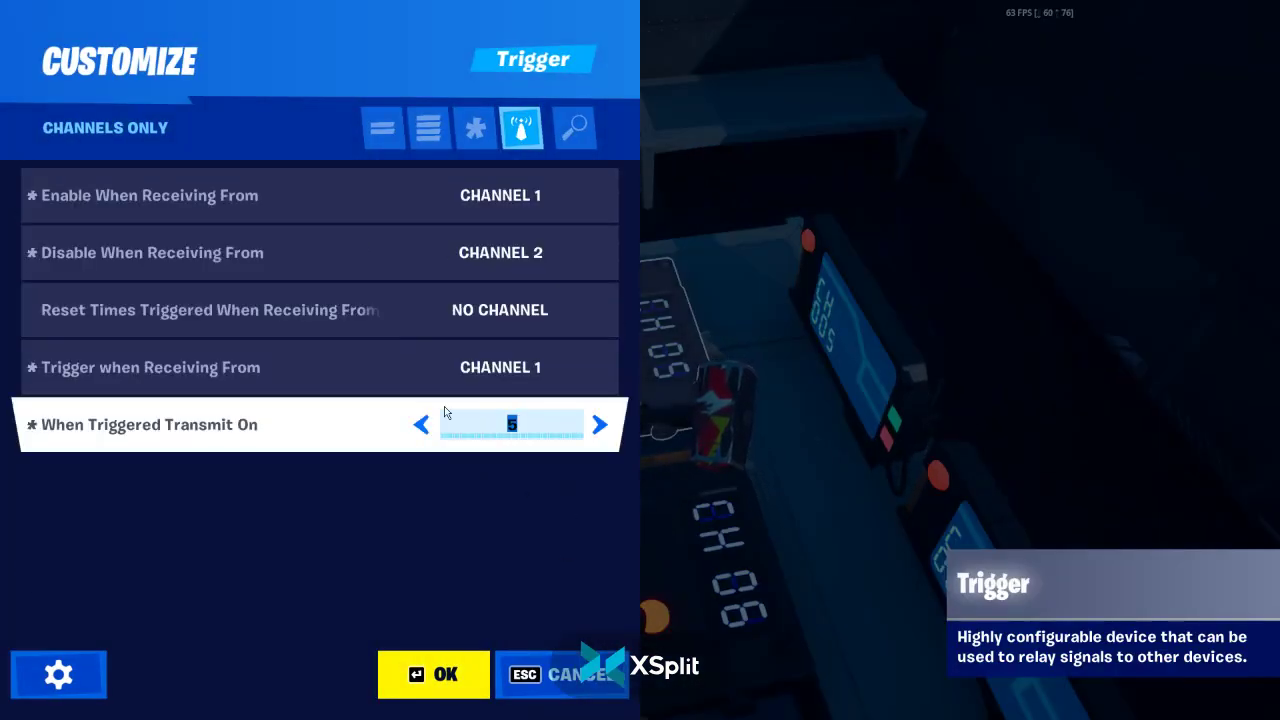
left_click(419, 667)
key("e")
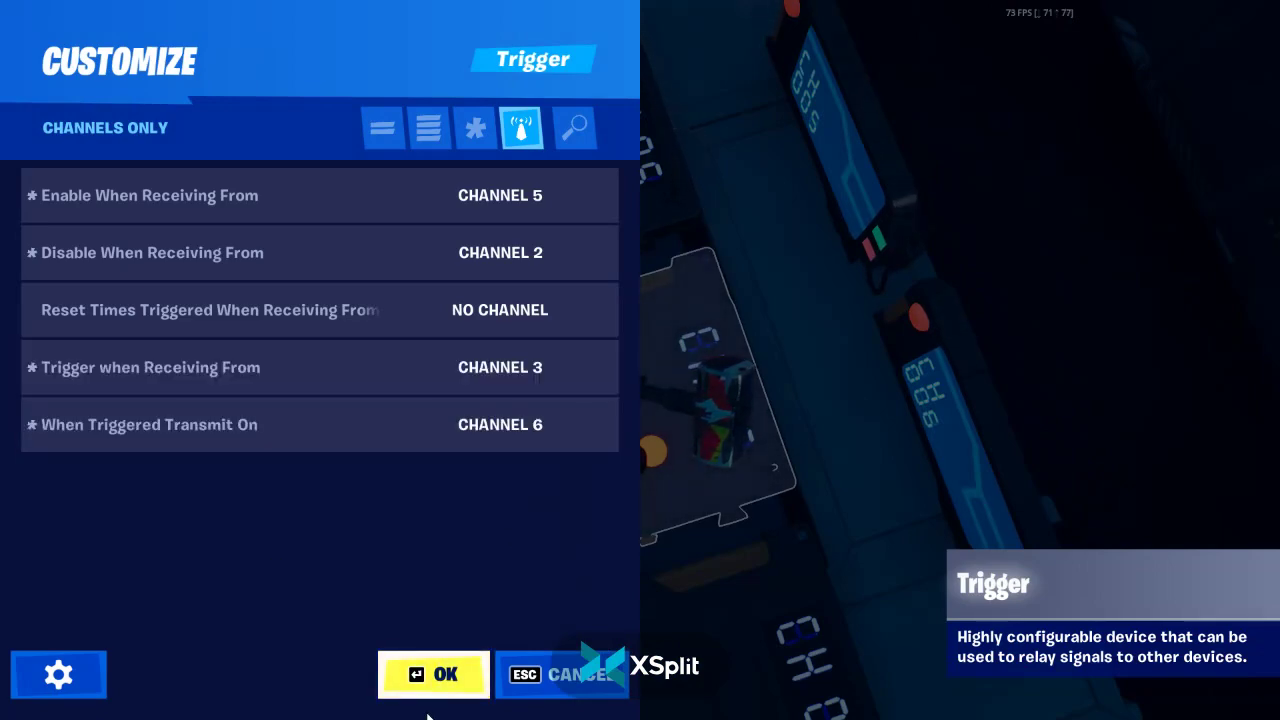
left_click(436, 677)
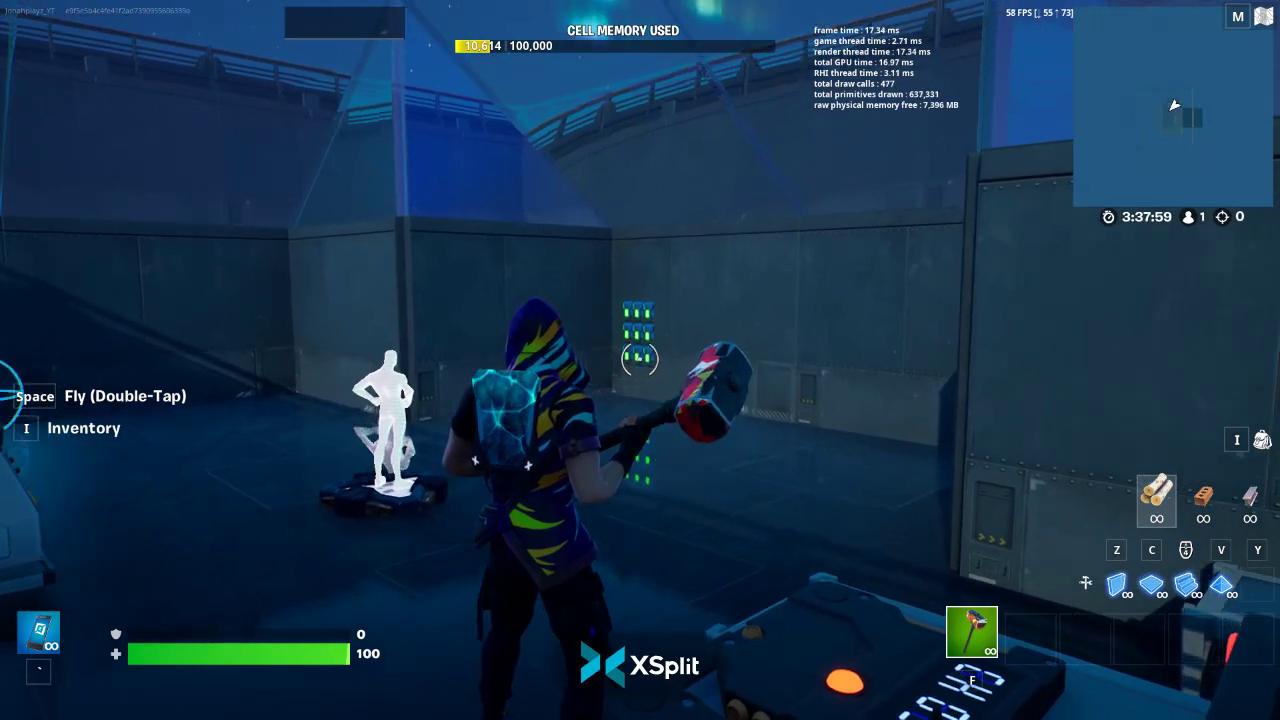
Look over at the keypad buttons and check which channel the channel 06 trigger transmits on
left_click(640, 359)
key("w")
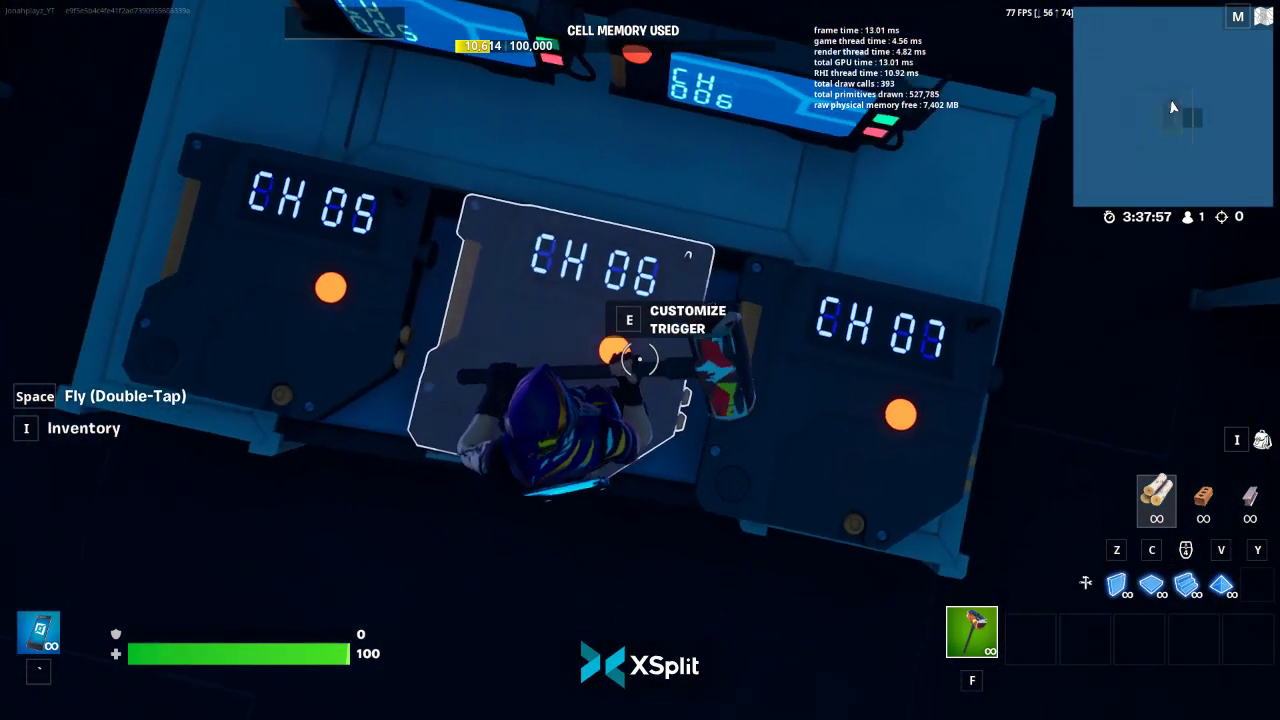
key("e")
left_click(464, 427)
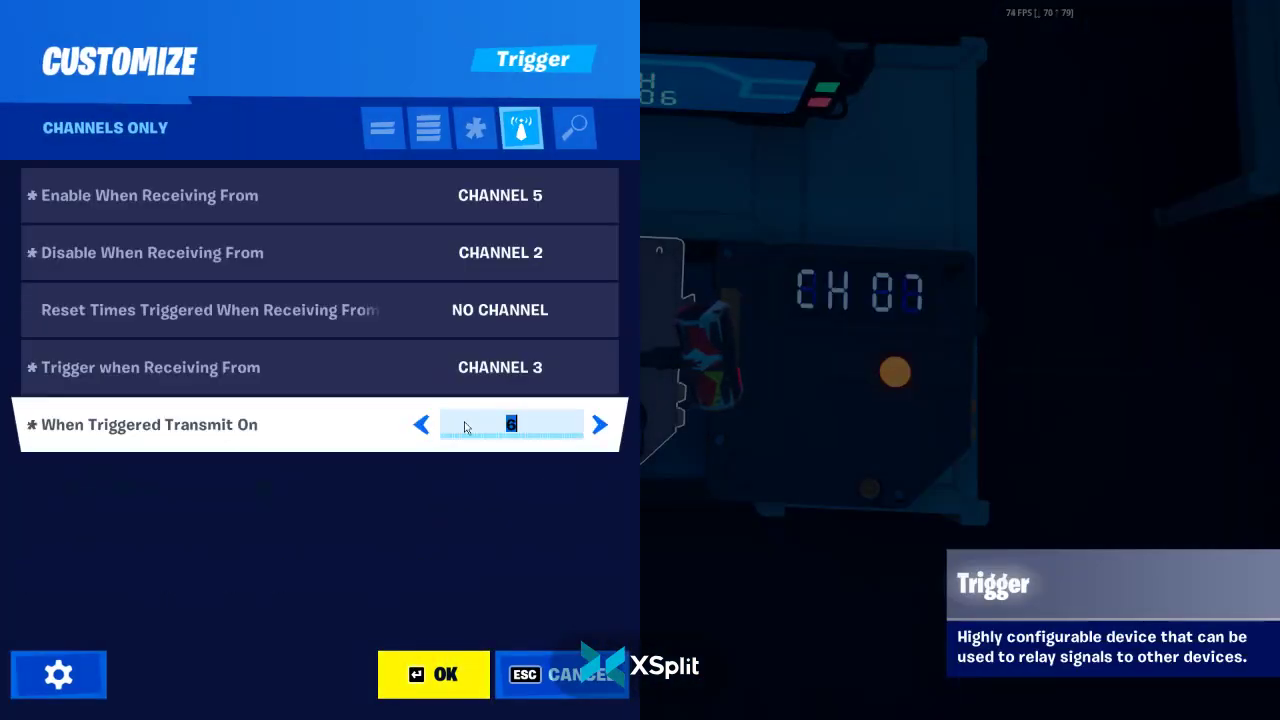
left_click(479, 692)
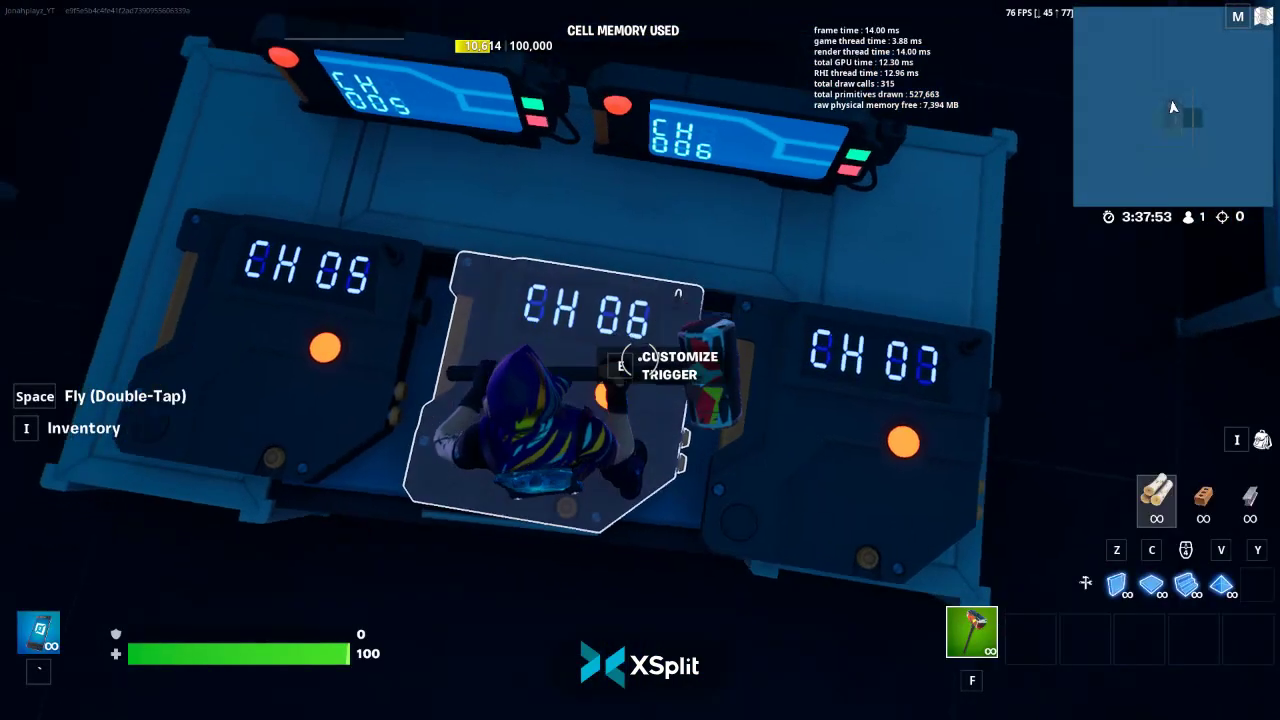
Compare the channel 005 attribute trigger's channels with the channel 006 attribute trigger's enable, listening and invalid-check transmit channels
key("e")
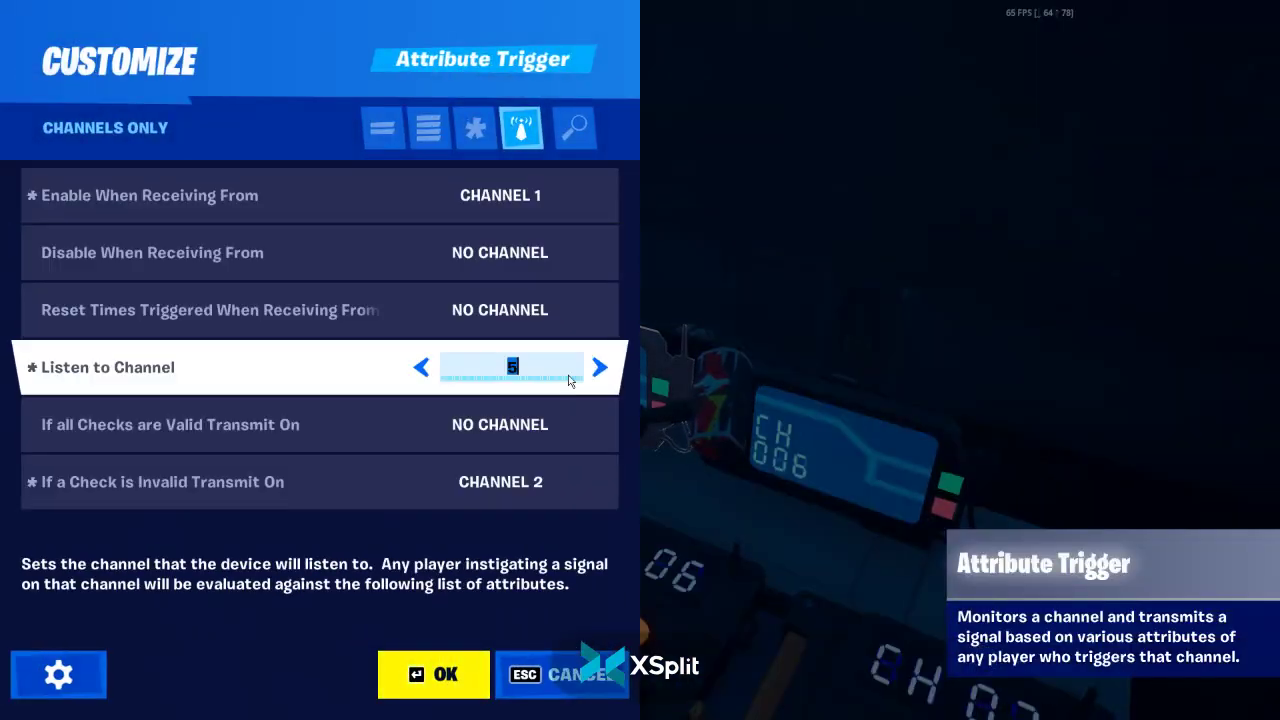
key("Escape")
key("e")
left_click(553, 263)
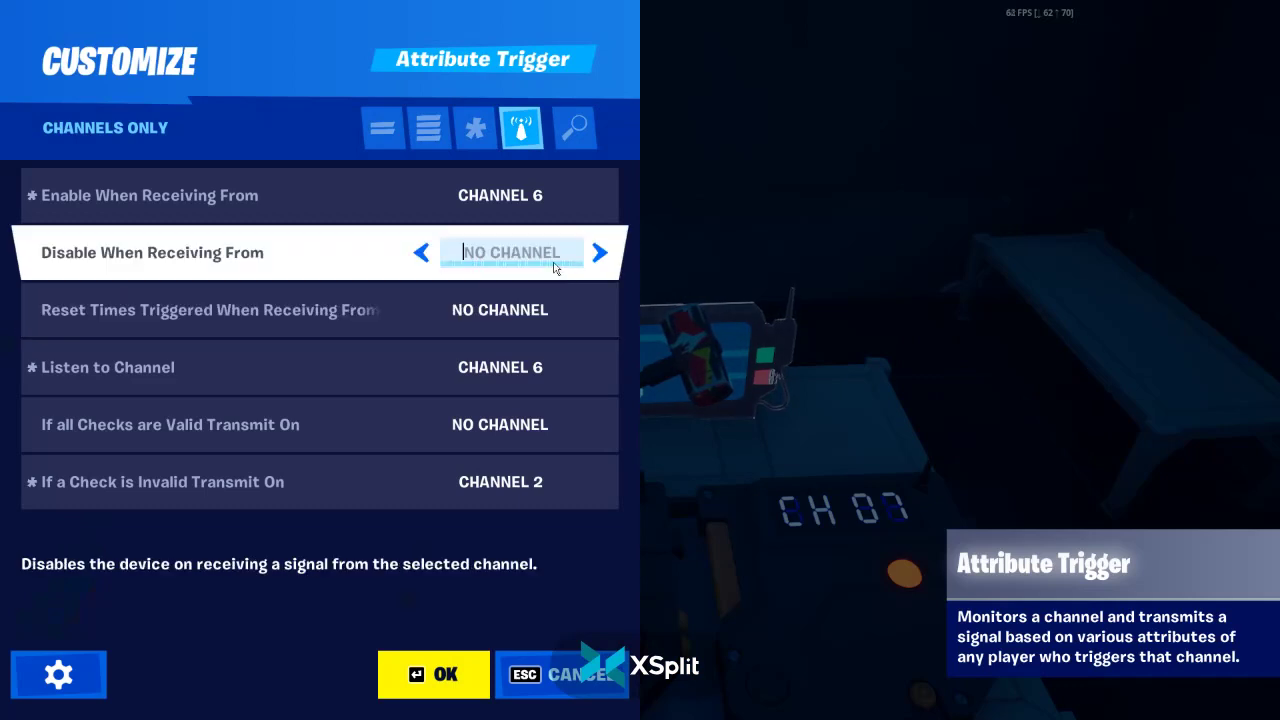
left_click(511, 195)
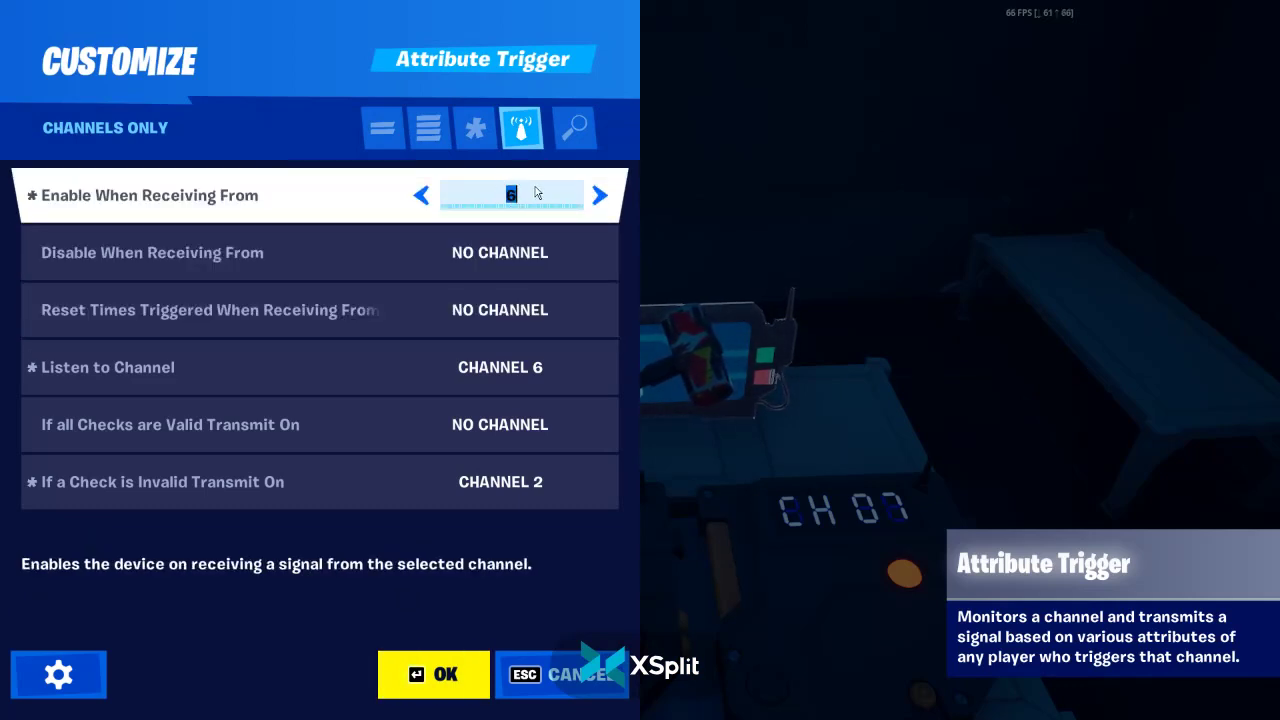
left_click(459, 367)
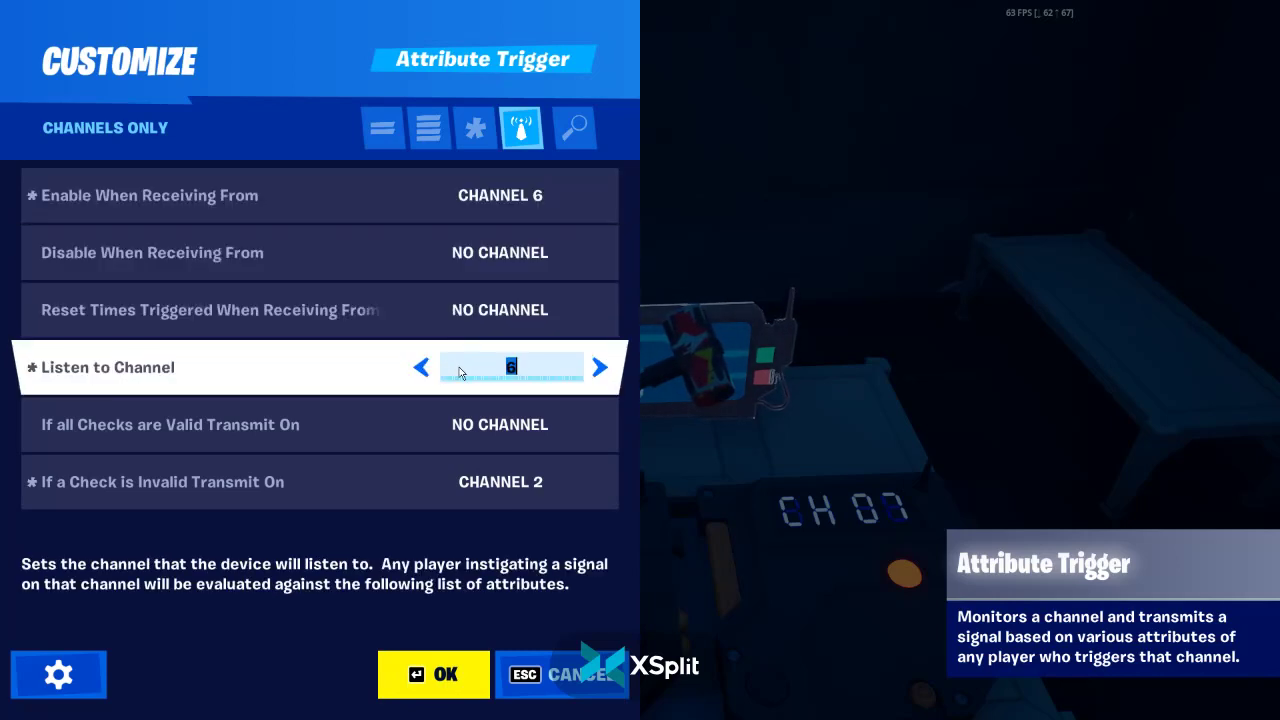
left_click(546, 374)
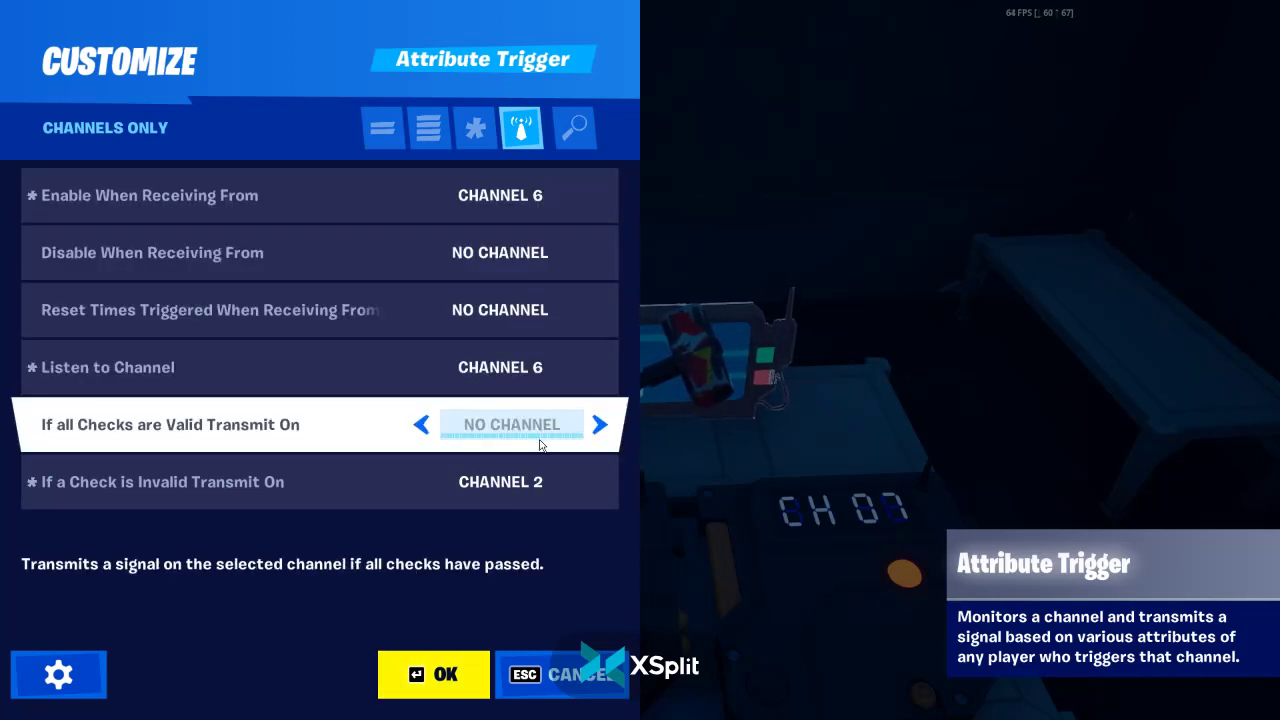
left_click(503, 490)
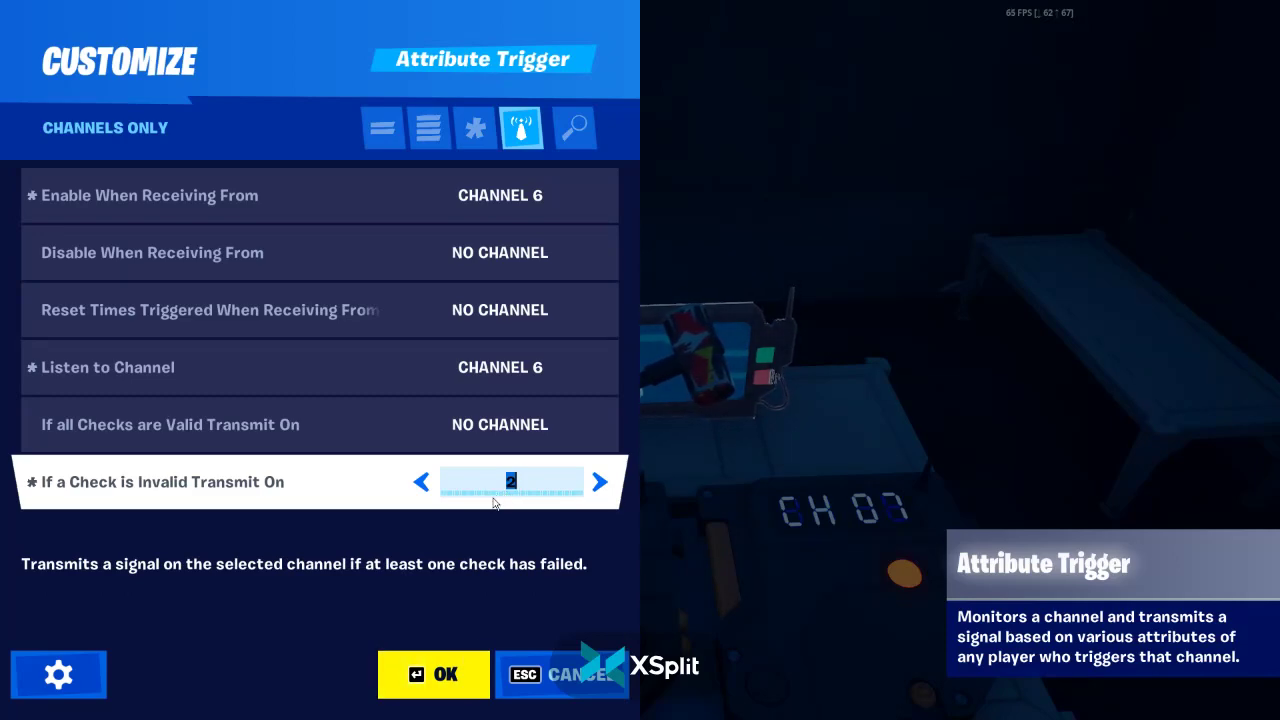
left_click(445, 692)
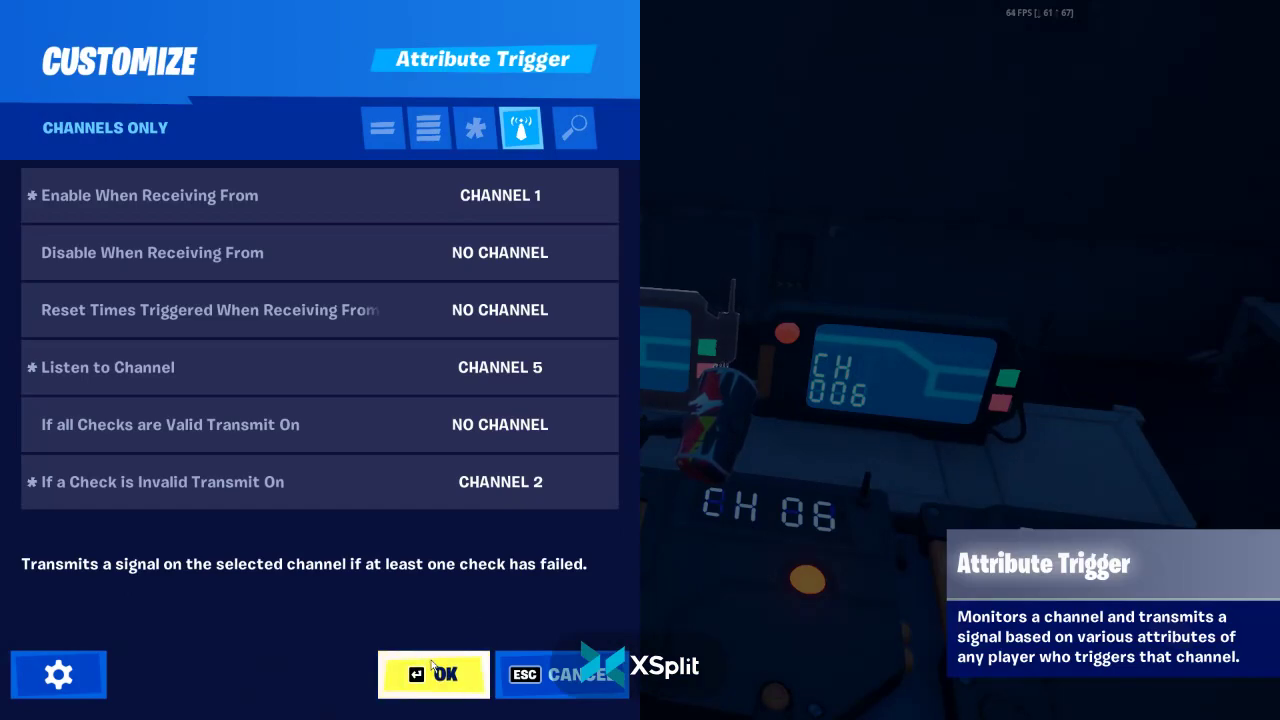
left_click(436, 673)
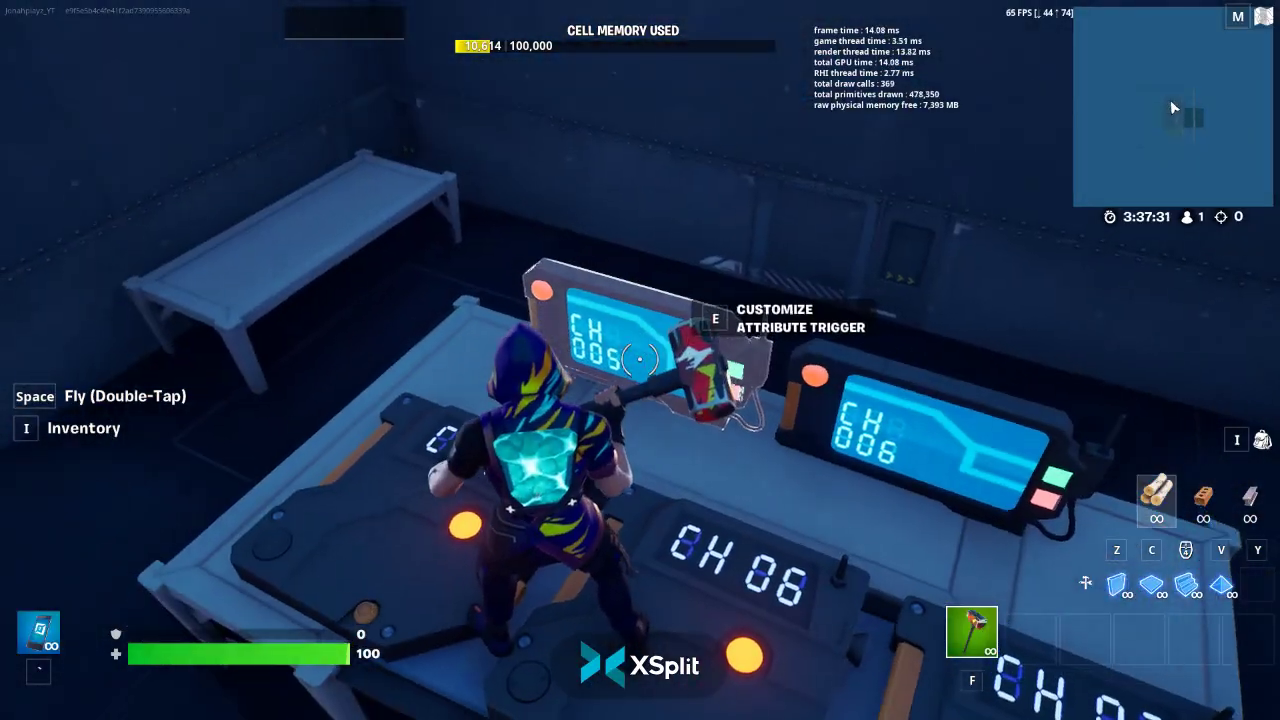
Review the channel 006 attribute trigger's basic options and channel assignments, and close its settings
key("d")
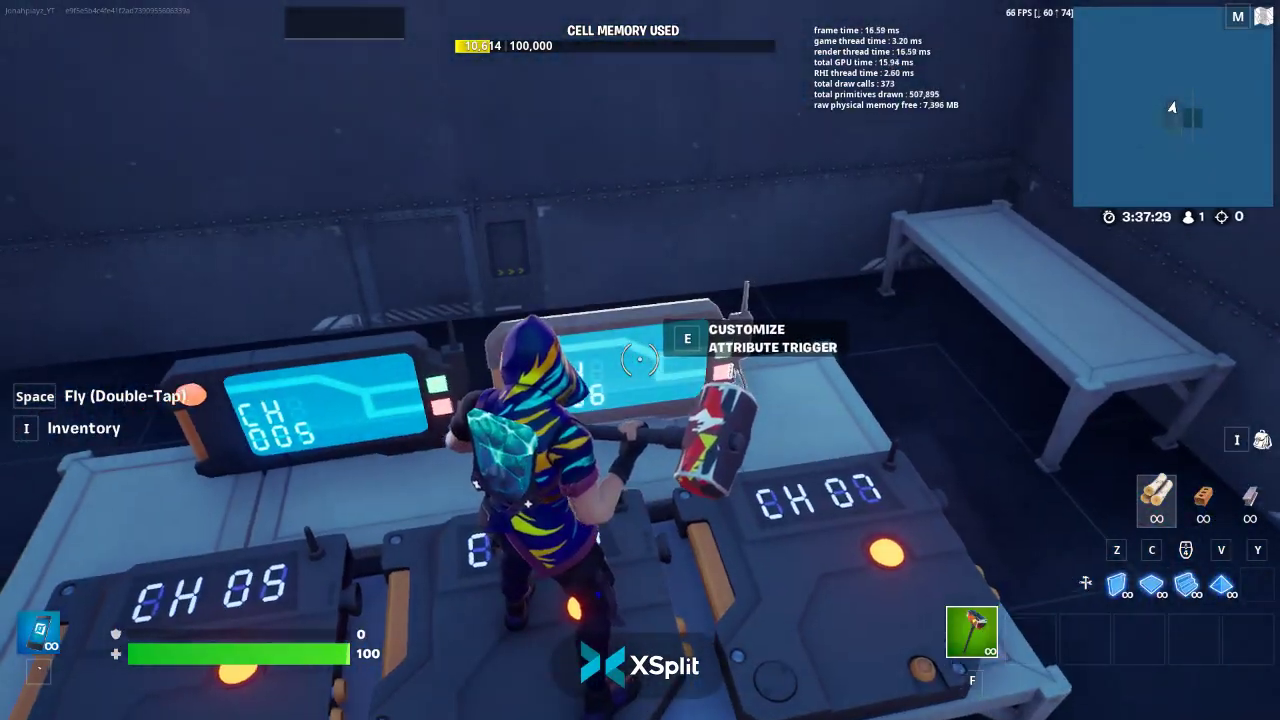
key("e")
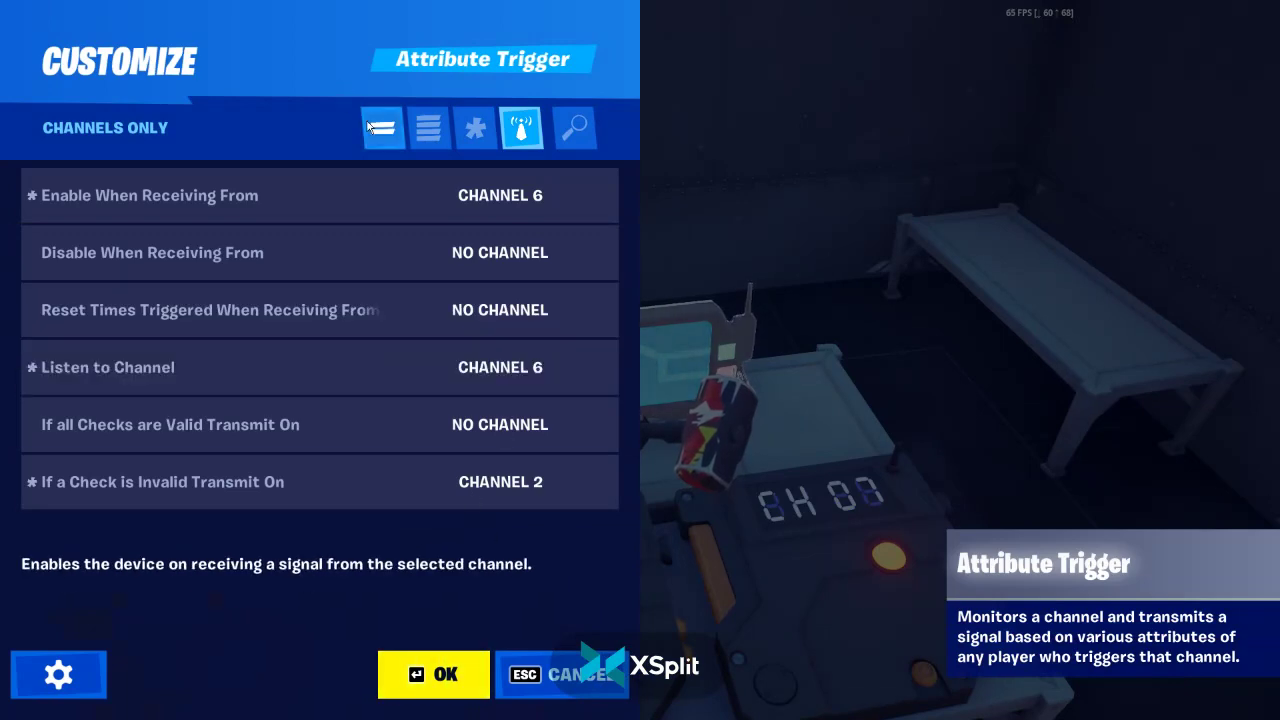
left_click(380, 130)
scroll(489, 259, "down", 1)
scroll(497, 260, "up", 1)
scroll(508, 254, "down", 1)
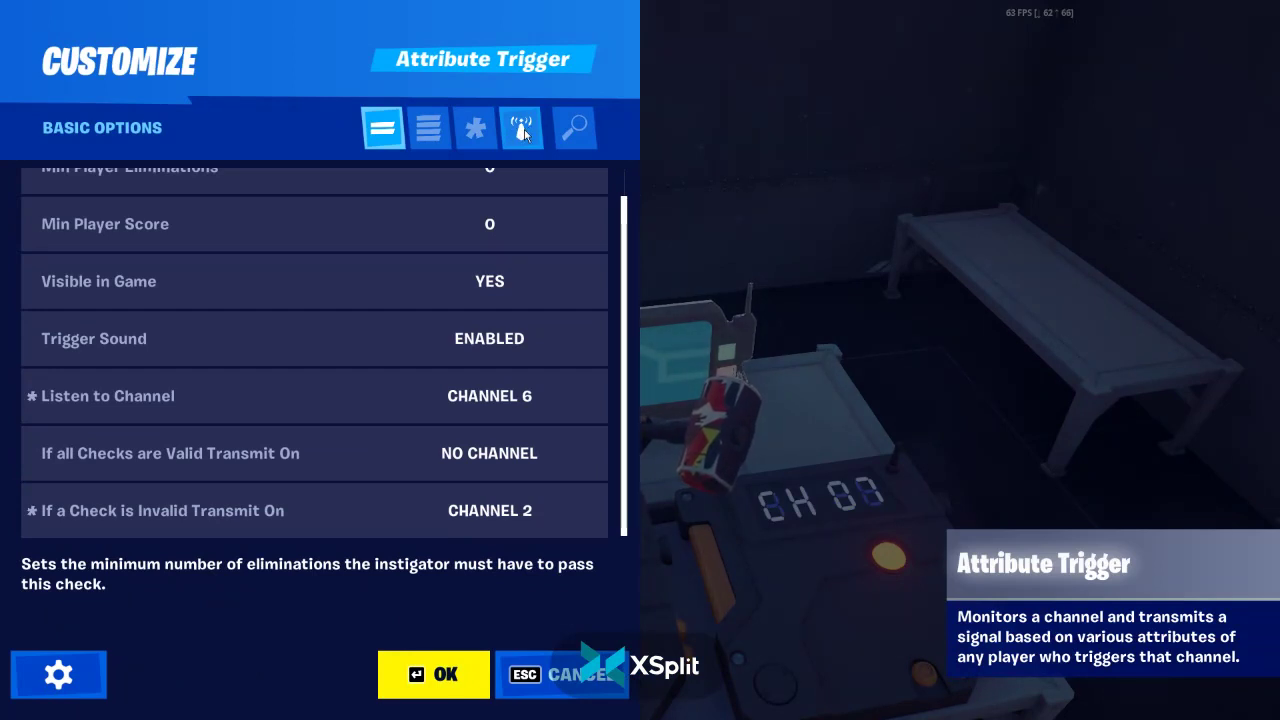
left_click(521, 128)
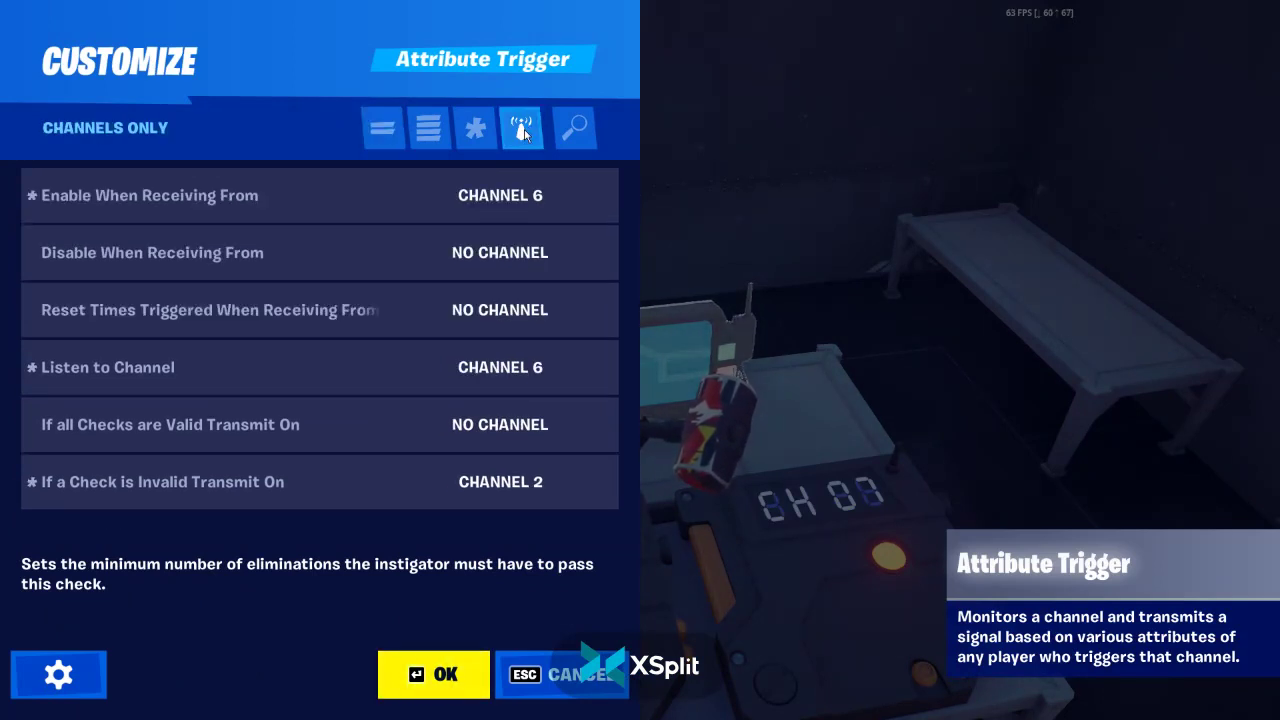
left_click(455, 688)
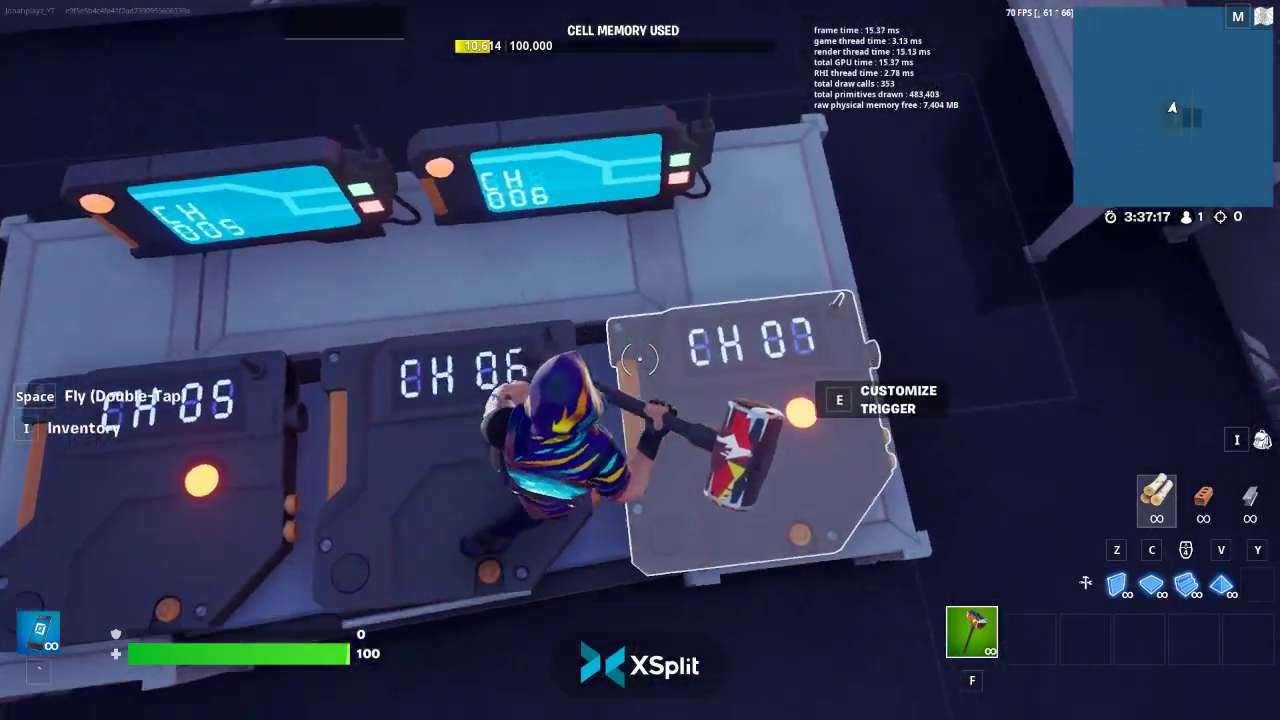
Examine the channel 07 trigger's enable, disable, activation and transmit channels, and close its settings
key("e")
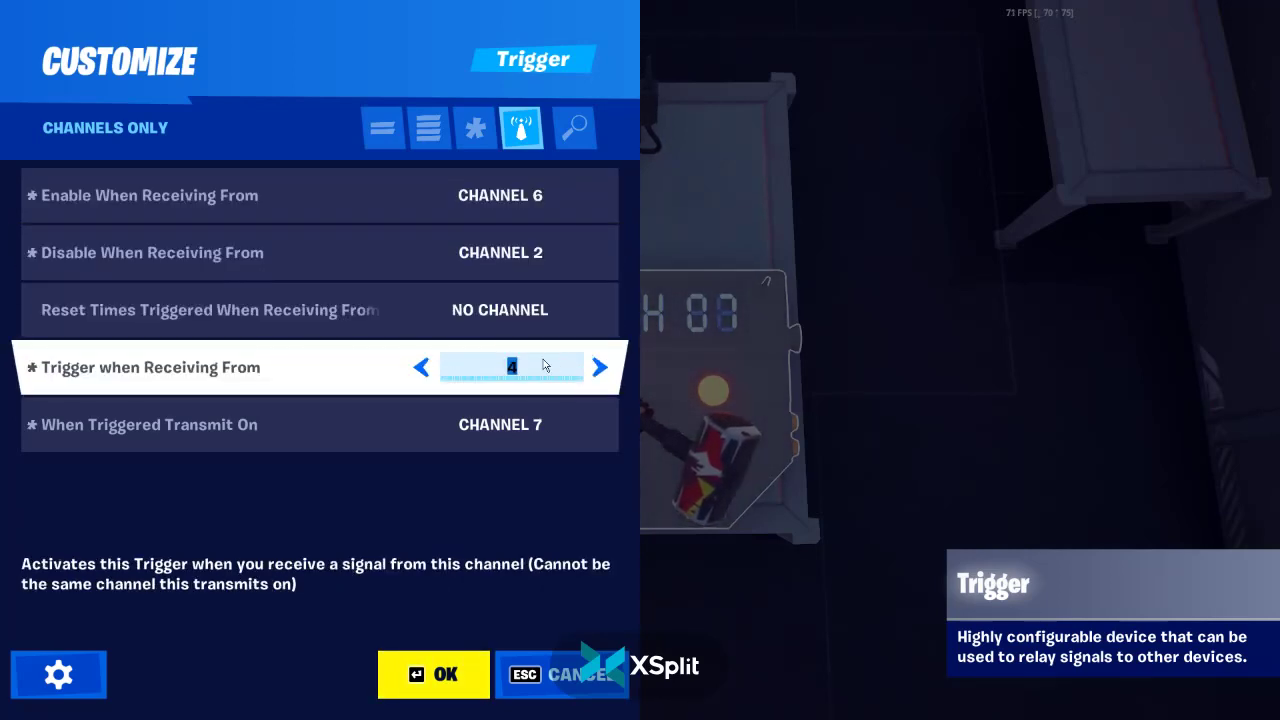
left_click(434, 674)
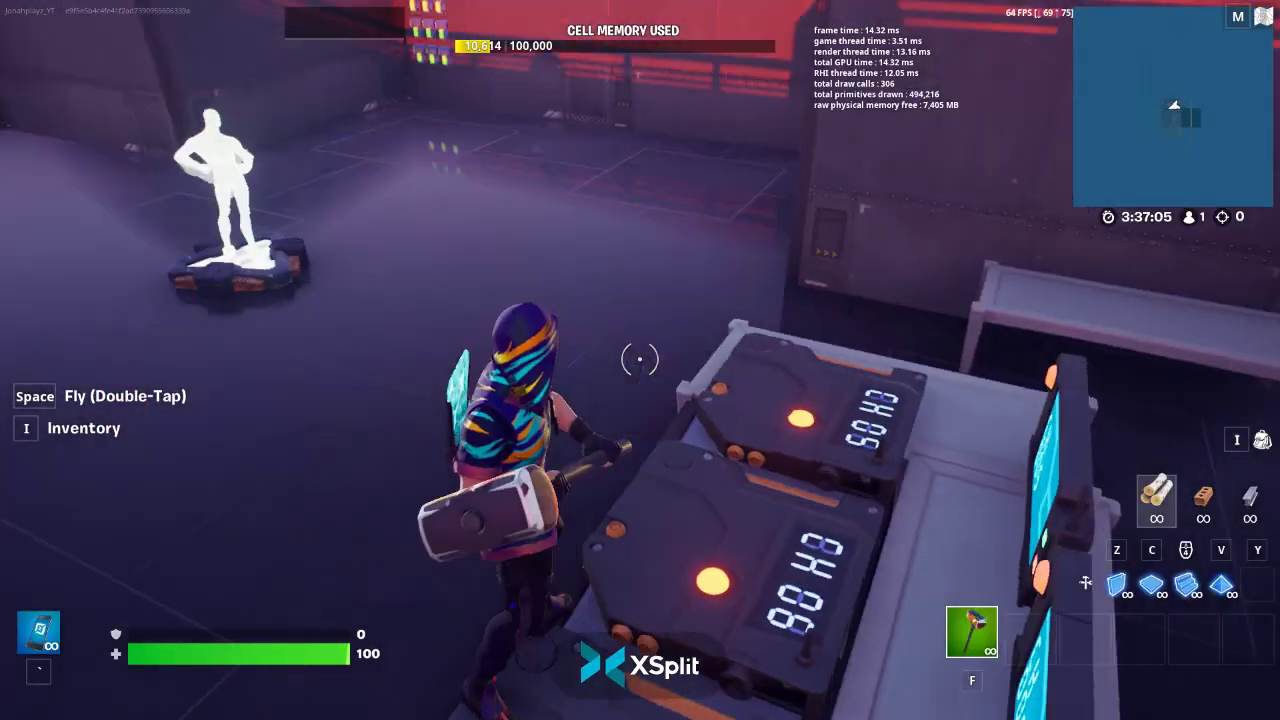
key("e")
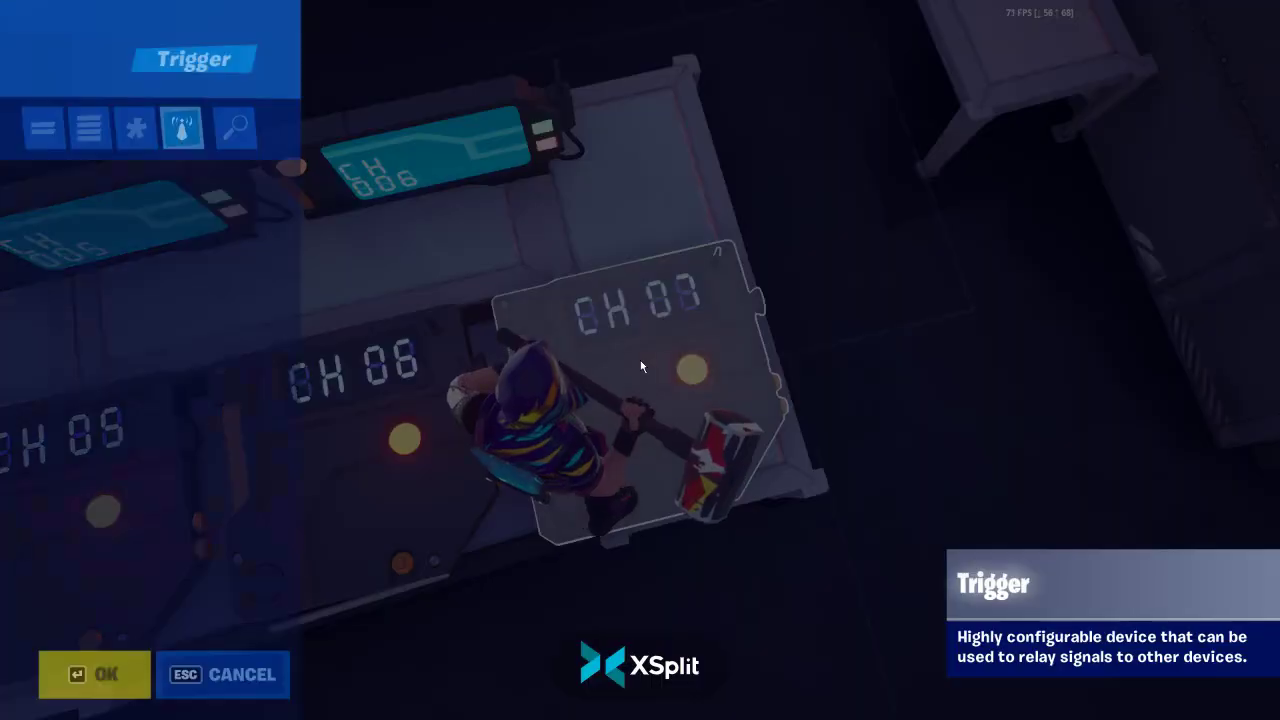
left_click(548, 442)
left_click(458, 680)
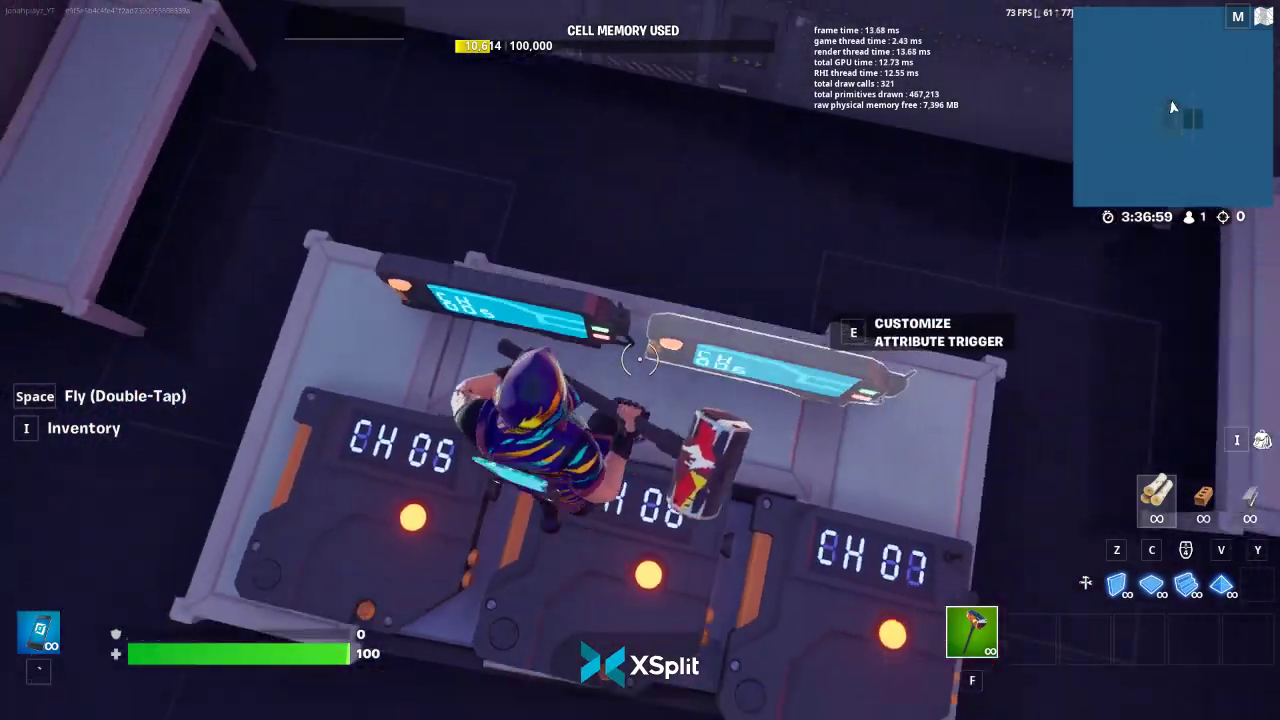
Go to the prop mover and examine the channels that start and enable it
key("w")
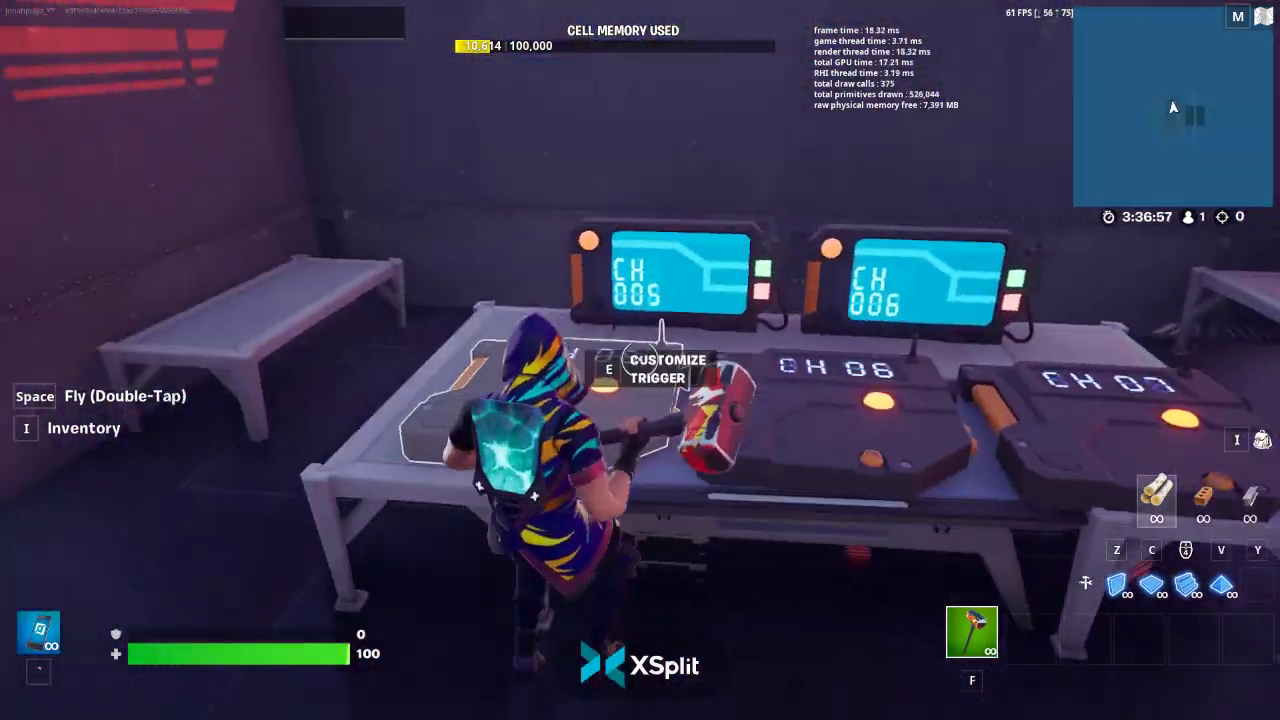
key("d")
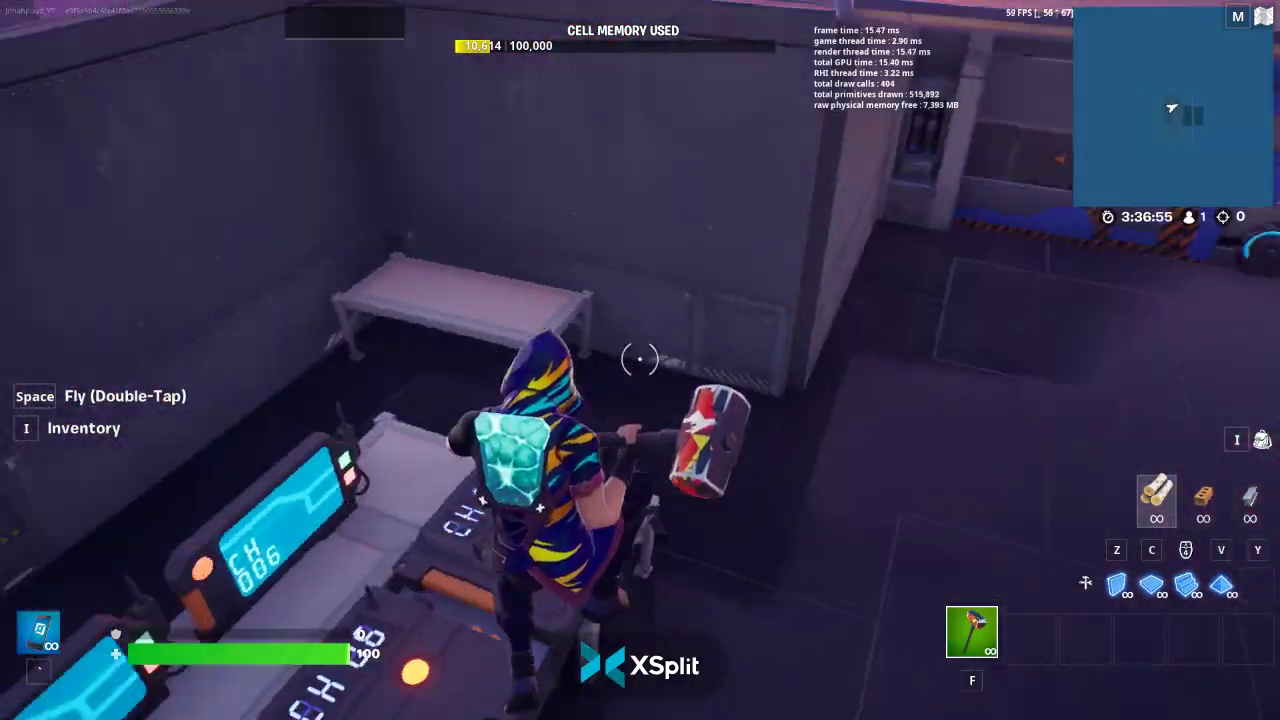
key("w")
key("e")
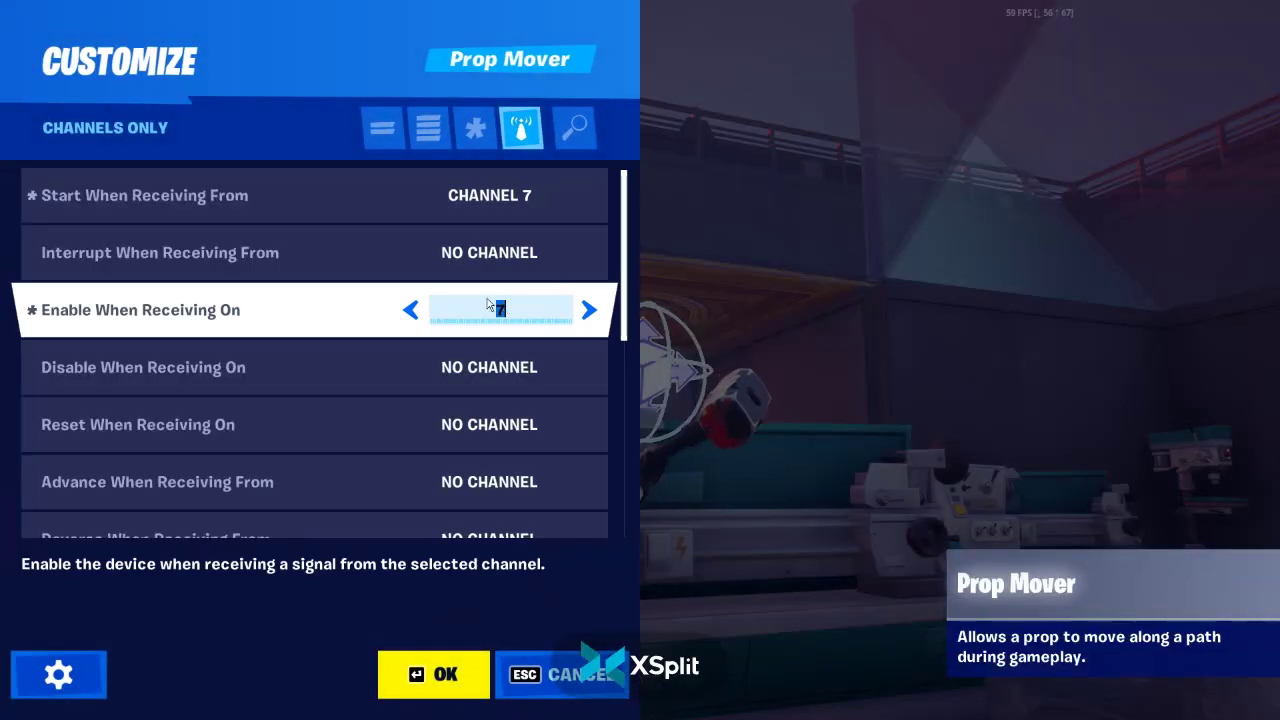